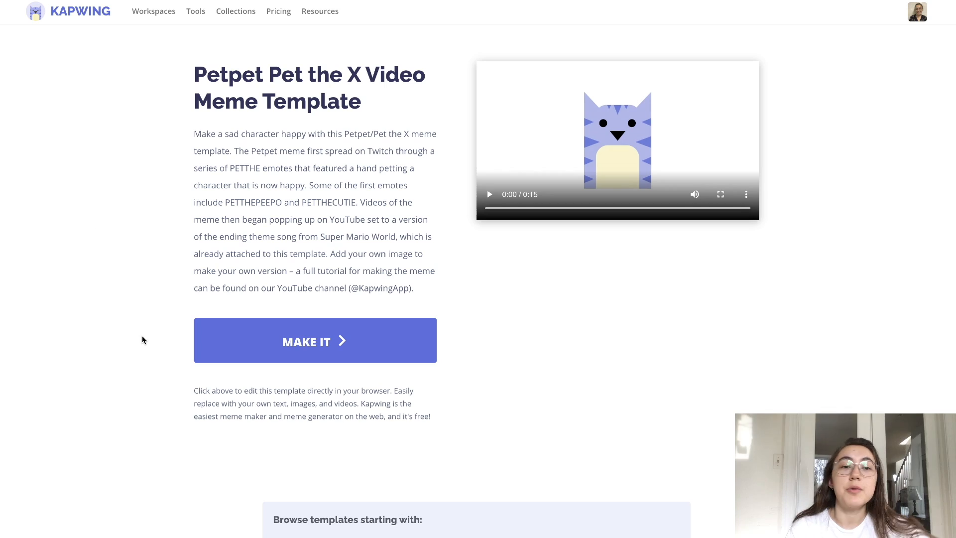
# Step: Open the Petpet Pet the X video meme template for editing and look through its list of scenes
pyautogui.click(301, 337)
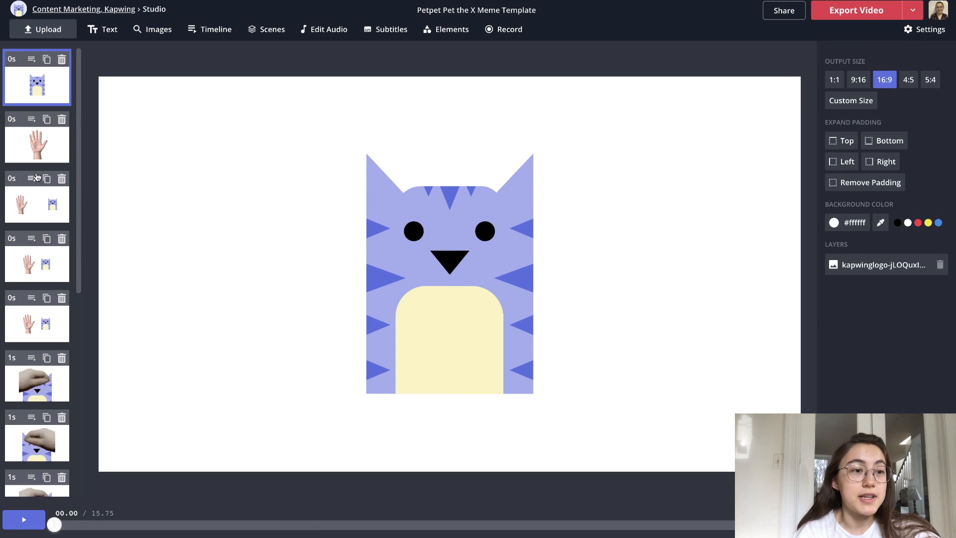
pyautogui.scroll(-4, 50, 138)
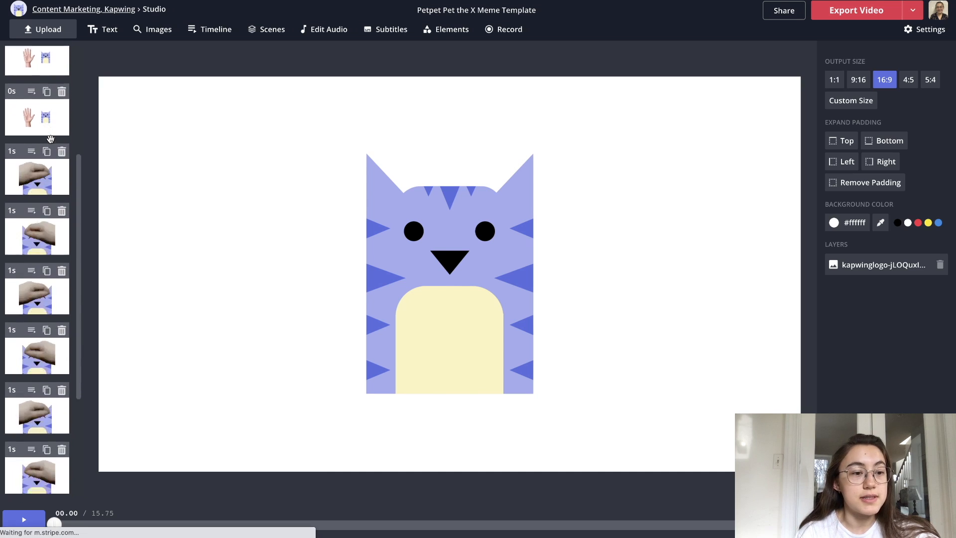
pyautogui.scroll(-3, 51, 138)
pyautogui.scroll(8, 51, 138)
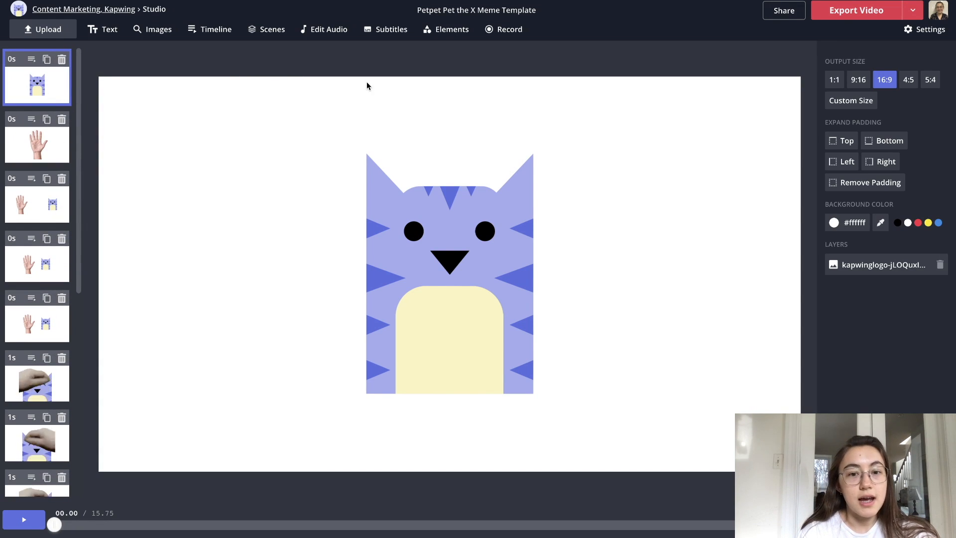
# Step: Examine the template's hand, cat and petting scenes and preview part of the video to see how they fit together
pyautogui.click(43, 149)
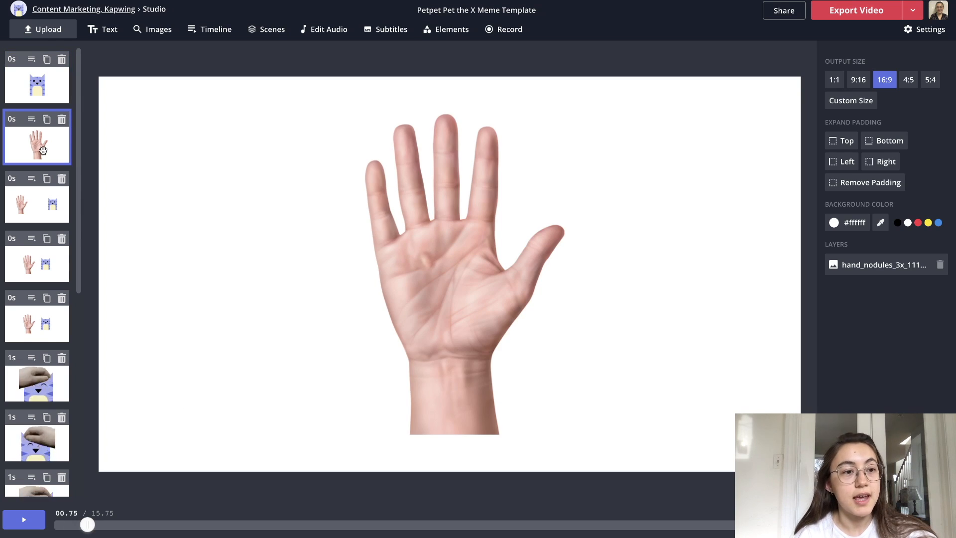
pyautogui.click(43, 203)
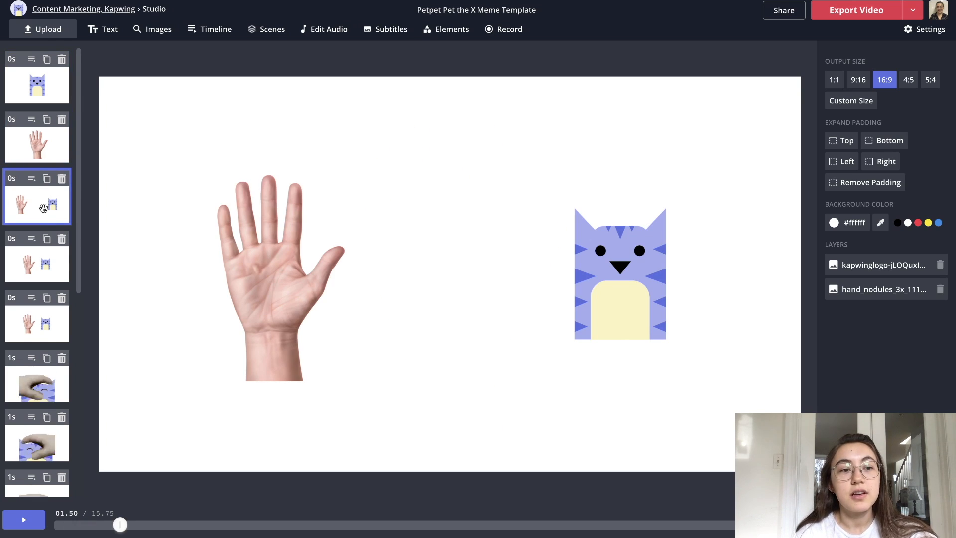
pyautogui.click(40, 267)
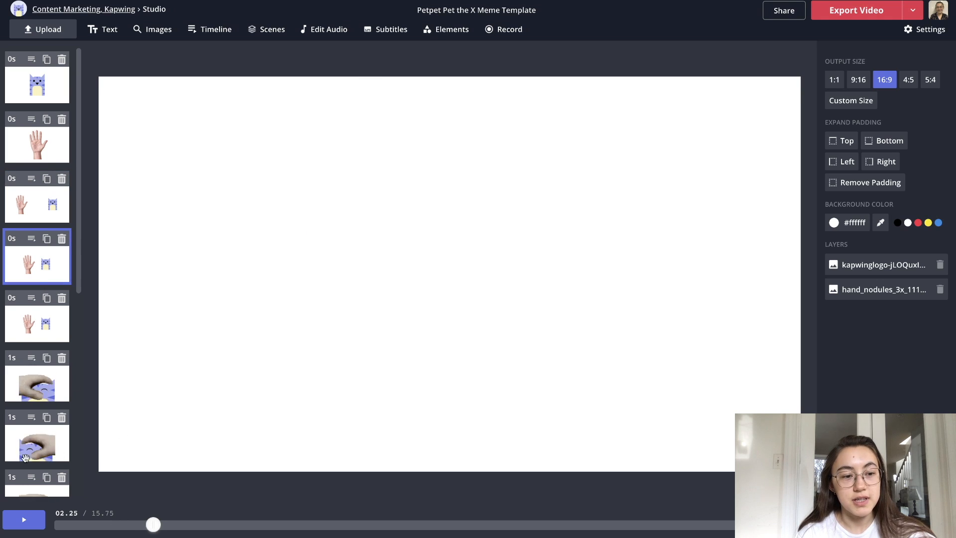
pyautogui.click(25, 521)
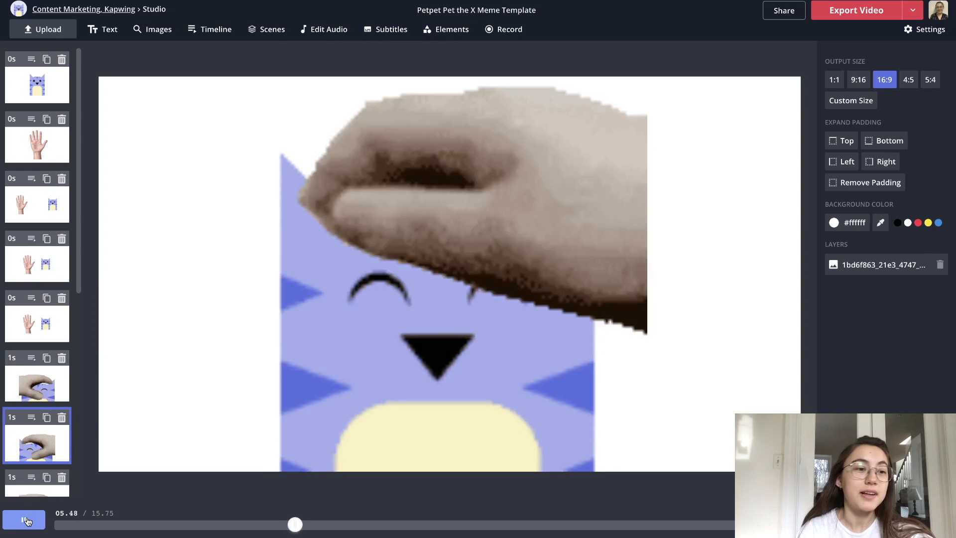
pyautogui.click(26, 521)
pyautogui.click(48, 324)
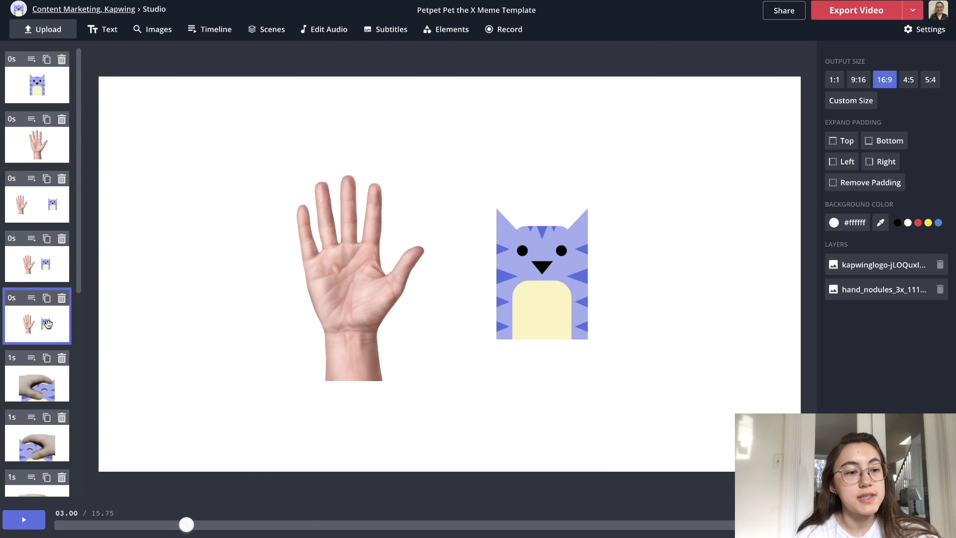
pyautogui.scroll(-10, 47, 325)
pyautogui.scroll(10, 48, 324)
pyautogui.click(42, 89)
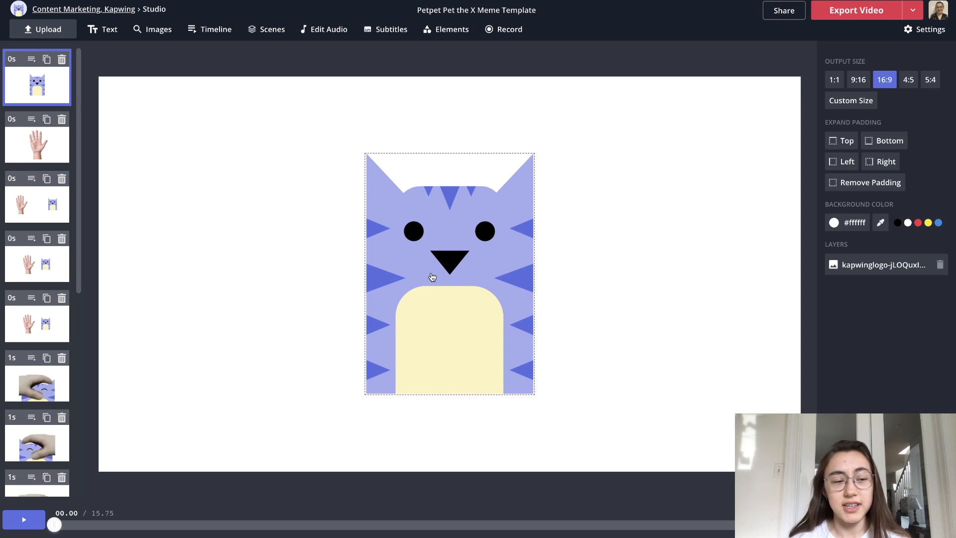
pyautogui.click(46, 390)
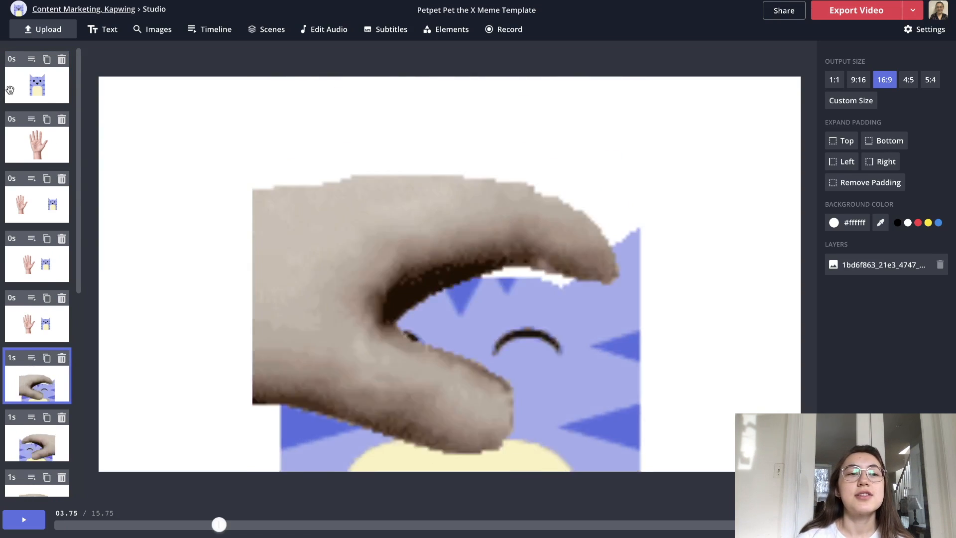
# Step: Select the first scene and run an image search for "sad pikachu"
pyautogui.click(18, 89)
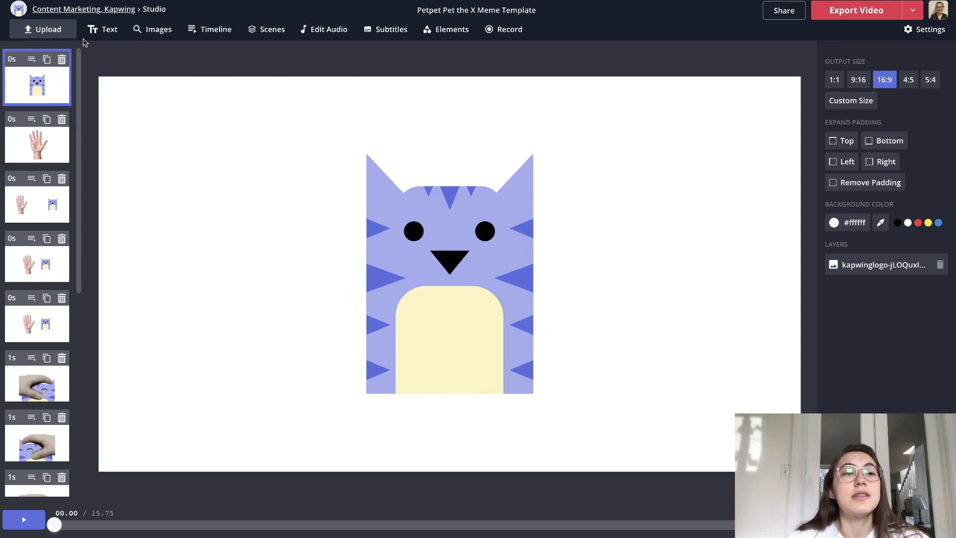
pyautogui.click(43, 30)
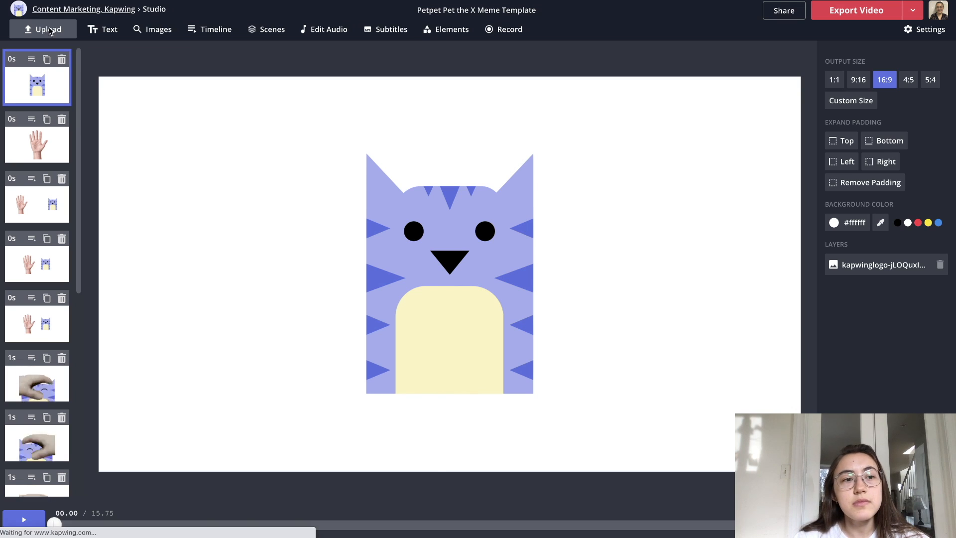
pyautogui.click(268, 231)
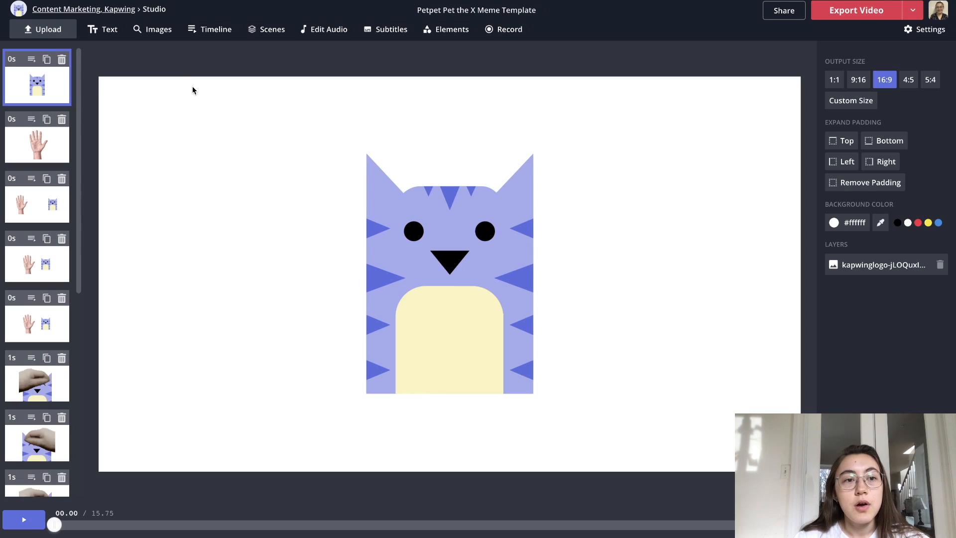
pyautogui.click(154, 31)
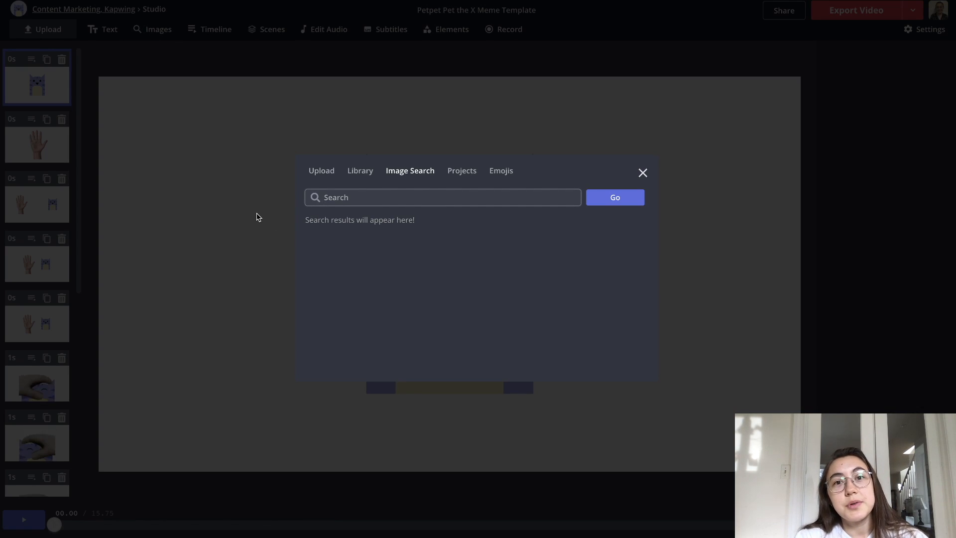
pyautogui.write('sad pikachu')
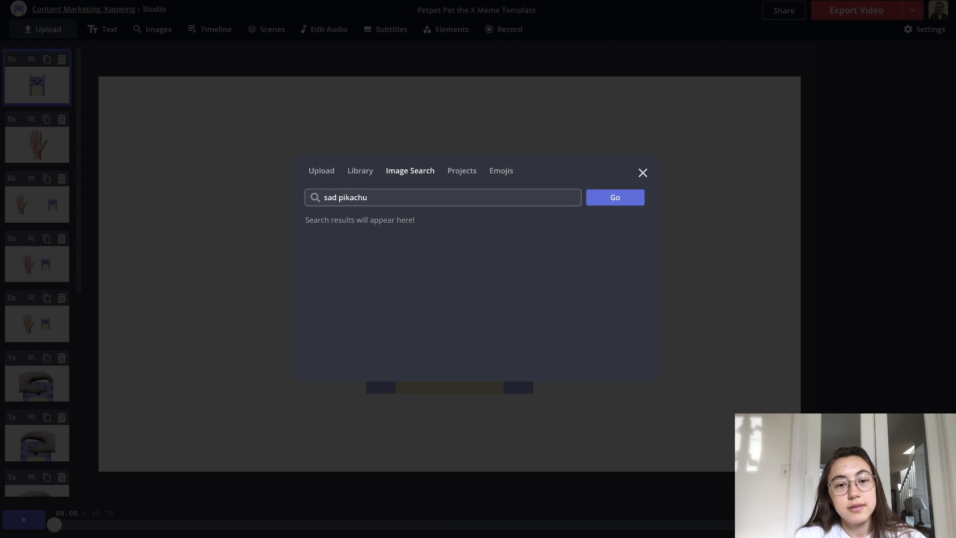
pyautogui.press('Return')
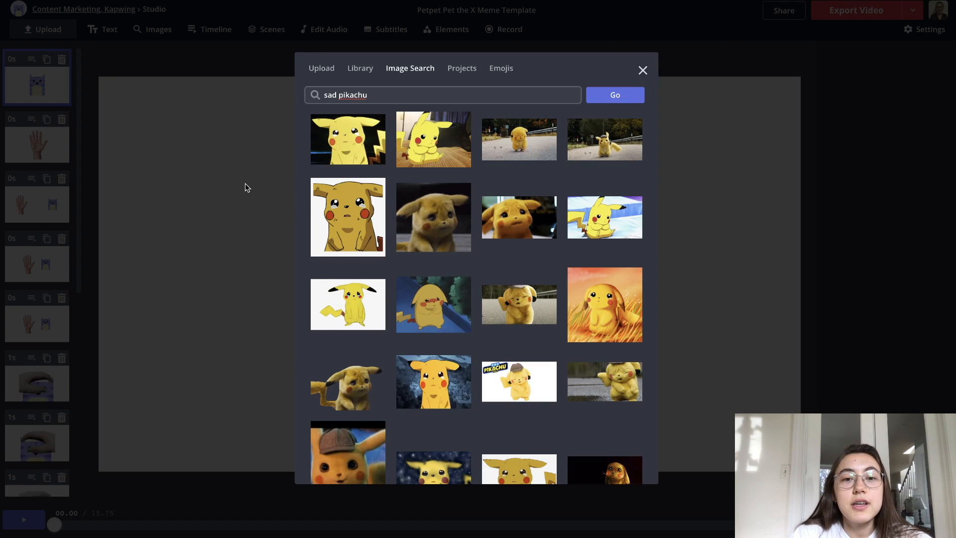
# Step: Refine the image search to "sad pikachu png" and look through the pictures for a suitable cutout
pyautogui.write('p')
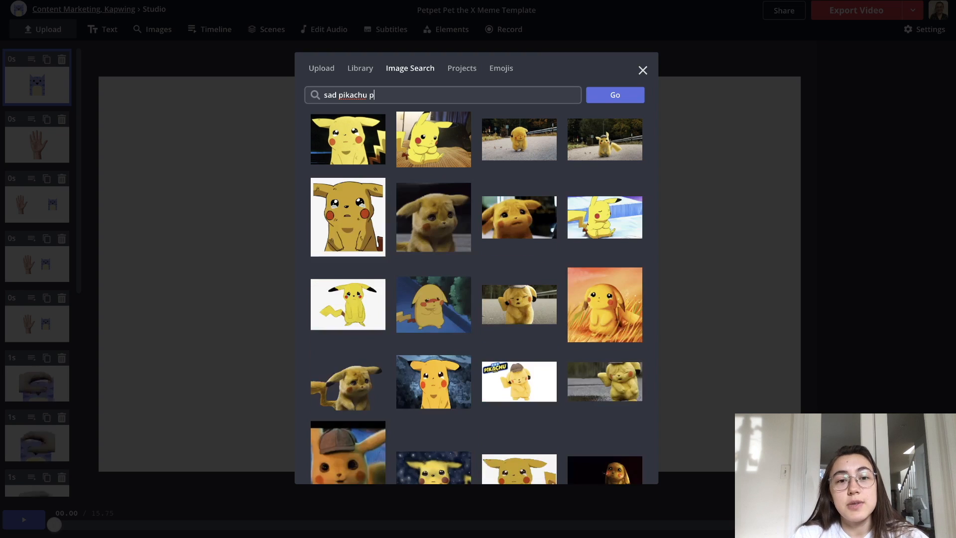
pyautogui.write('ng')
pyautogui.press('Return')
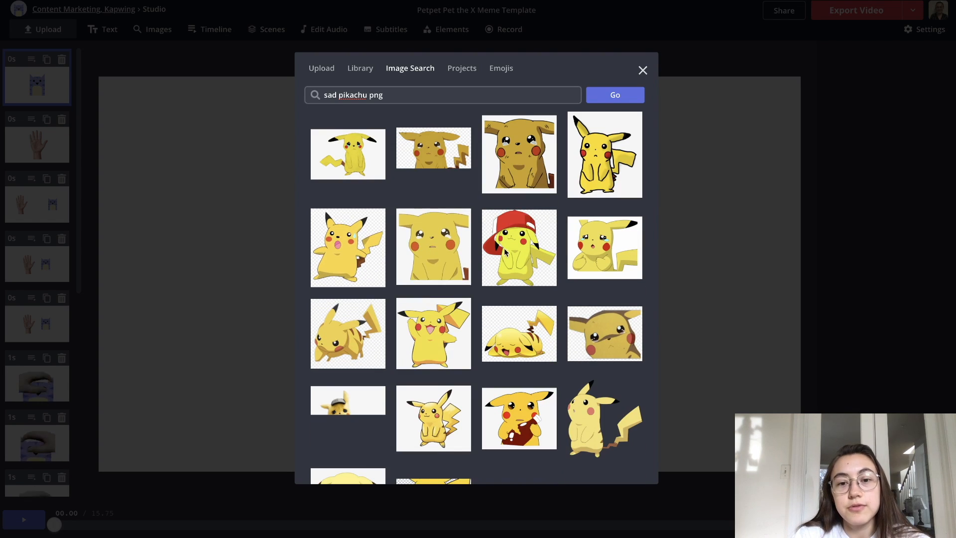
pyautogui.scroll(-3, 506, 251)
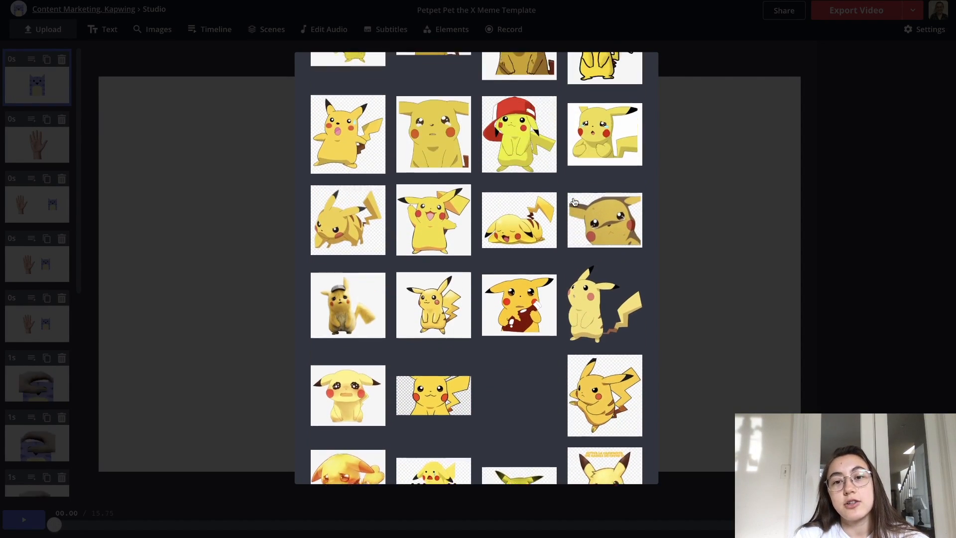
pyautogui.scroll(-1, 598, 209)
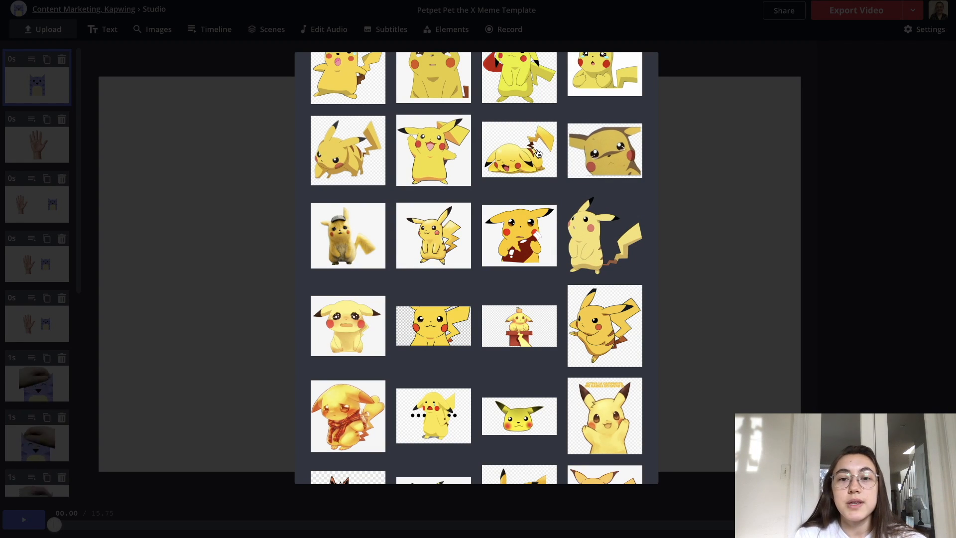
pyautogui.scroll(1, 538, 153)
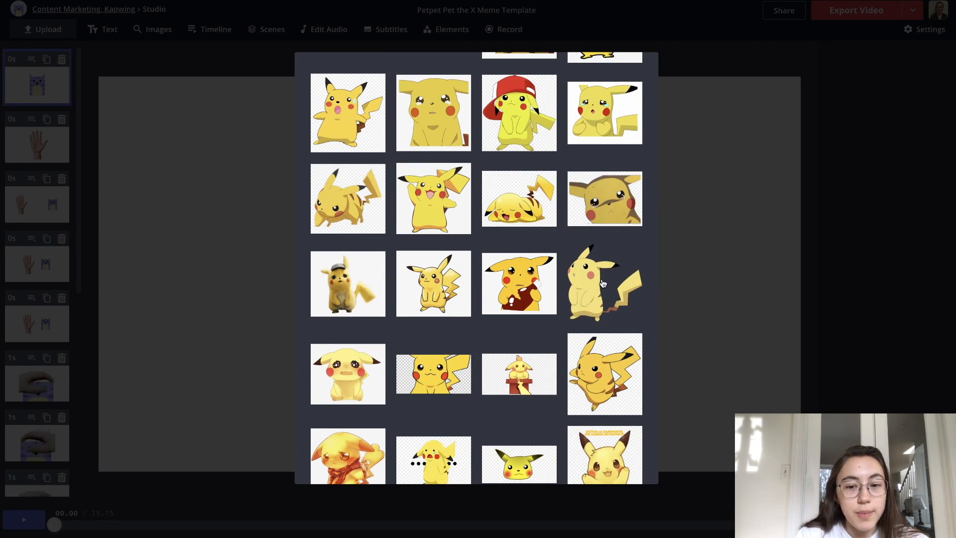
pyautogui.scroll(-10, 592, 286)
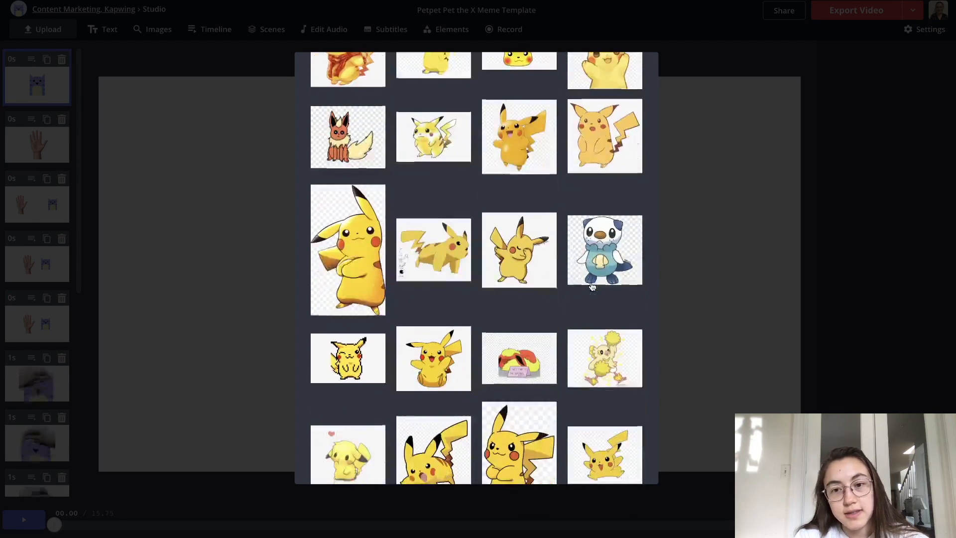
pyautogui.scroll(15, 592, 286)
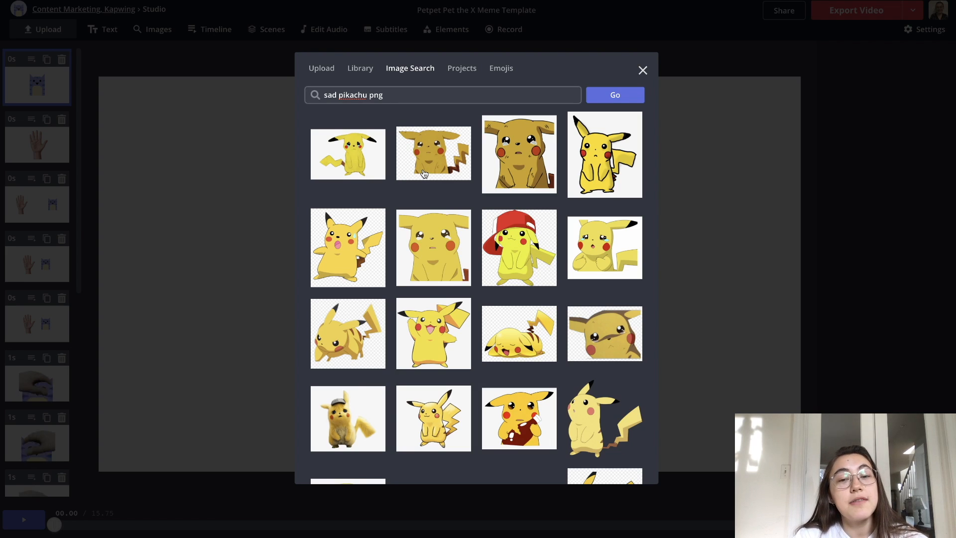
pyautogui.scroll(-1, 431, 267)
pyautogui.scroll(-5, 431, 268)
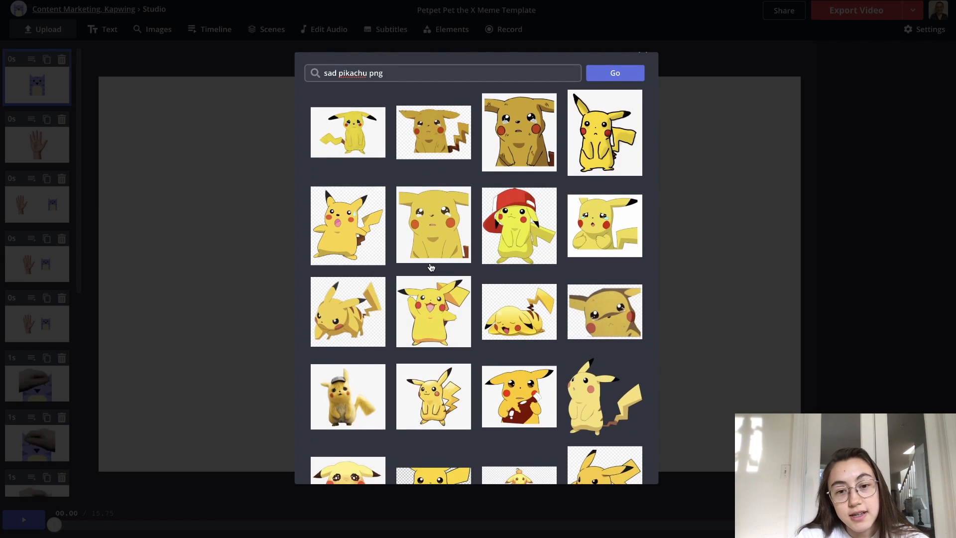
pyautogui.scroll(6, 431, 267)
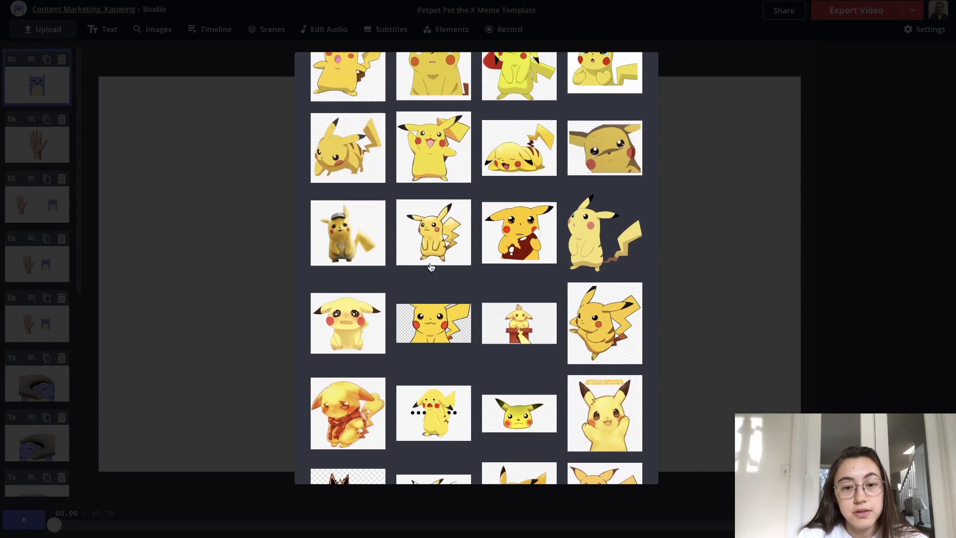
# Step: Search for "sad pikachu" without "png" and add the picture of the sitting Pikachu on a green background to the first scene
pyautogui.press('BackSpace')
pyautogui.press('BackSpace')
pyautogui.press('BackSpace')
pyautogui.press('BackSpace')
pyautogui.press('Return')
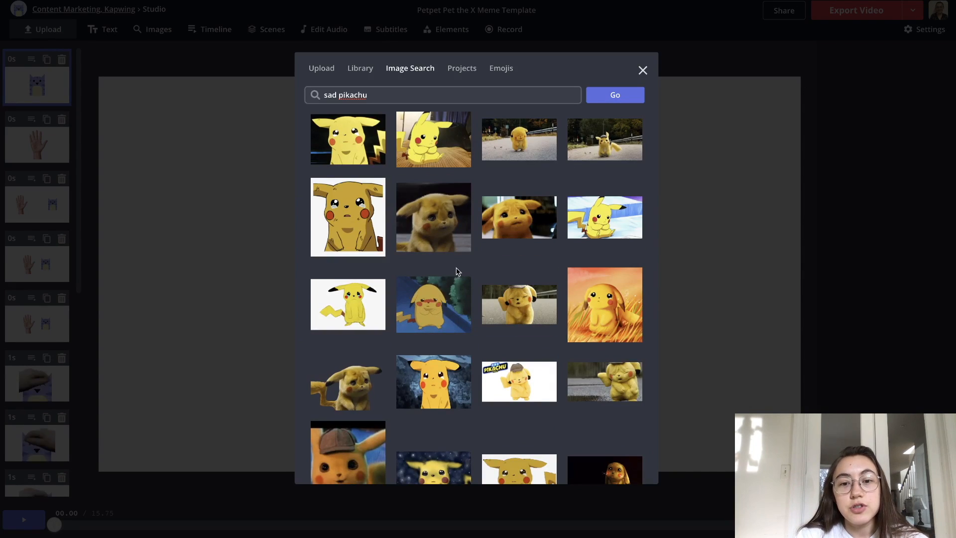
pyautogui.scroll(-10, 513, 261)
pyautogui.scroll(-10, 515, 264)
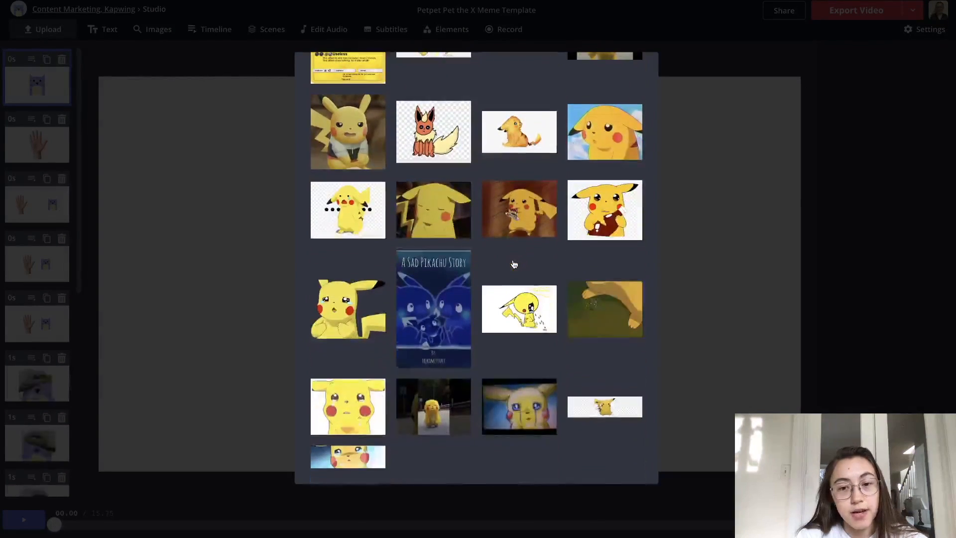
pyautogui.click(359, 218)
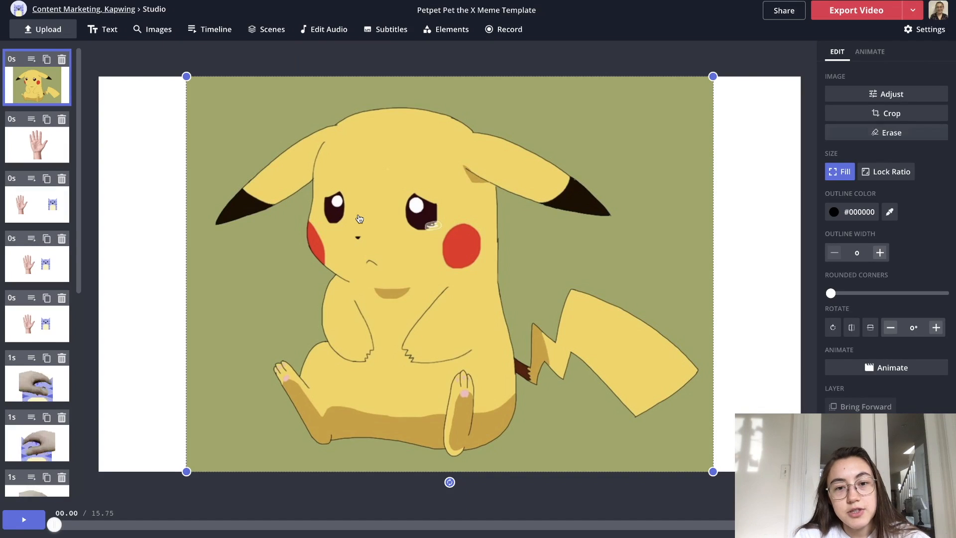
# Step: Move the Pikachu image aside and delete the Kapwing cat from the first scene
pyautogui.moveTo(472, 298); pyautogui.dragTo(765, 325)
pyautogui.click(464, 216)
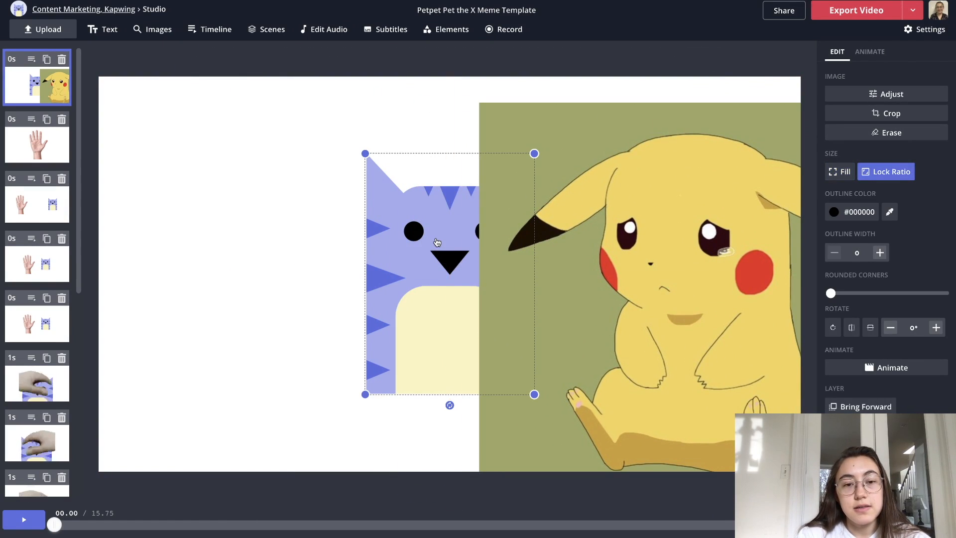
pyautogui.press('Delete')
# Step: Shrink the Pikachu image with its ratio locked and centre it on the canvas with white space around it
pyautogui.moveTo(658, 251); pyautogui.dragTo(363, 225)
pyautogui.moveTo(708, 77); pyautogui.dragTo(549, 200)
pyautogui.moveTo(390, 266); pyautogui.dragTo(455, 213)
pyautogui.click(899, 173)
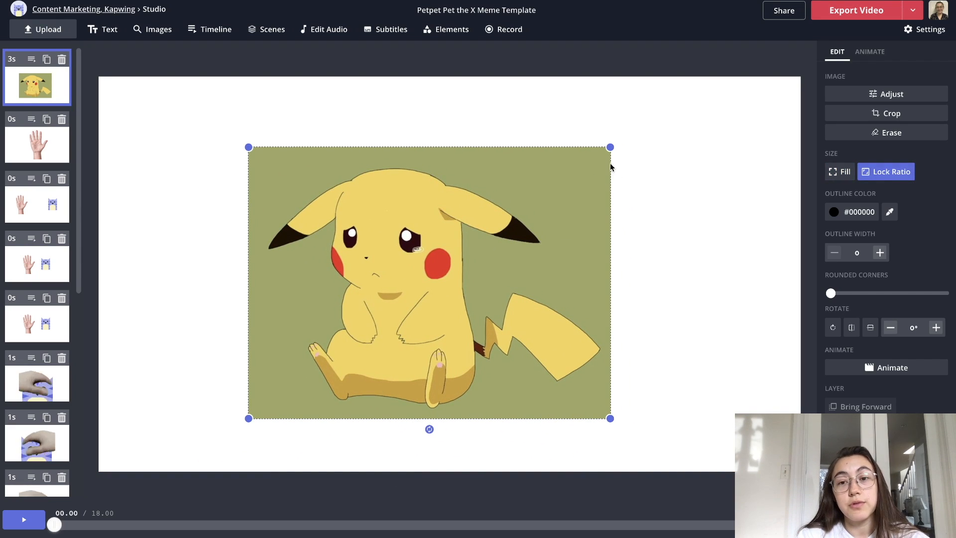
pyautogui.moveTo(610, 148); pyautogui.dragTo(714, 122)
pyautogui.moveTo(570, 201); pyautogui.dragTo(573, 207)
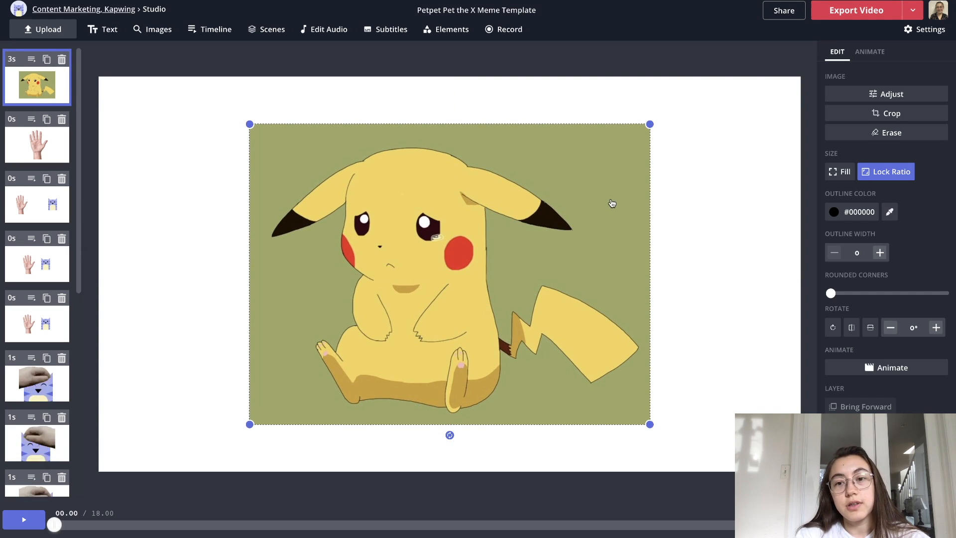
# Step: Remove the green background around the Pikachu image in the first scene with the Magic Wand
pyautogui.click(891, 133)
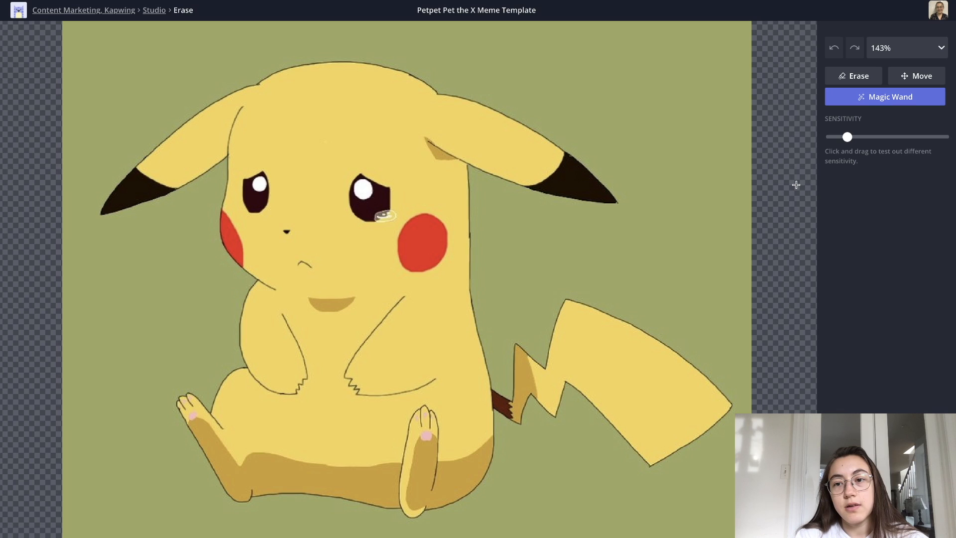
pyautogui.scroll(1, 797, 185)
pyautogui.scroll(-1, 796, 184)
pyautogui.scroll(-5, 796, 185)
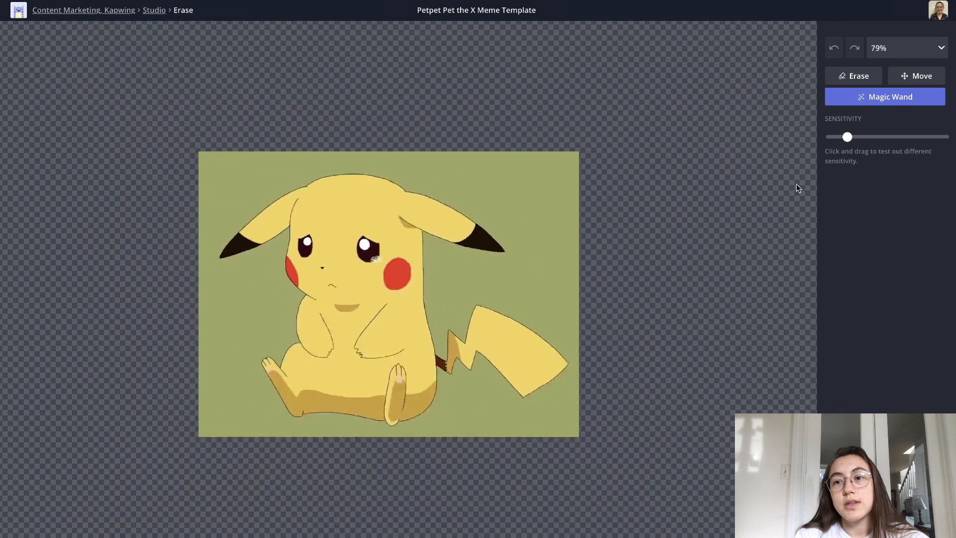
pyautogui.scroll(2, 796, 184)
pyautogui.hscroll(-1, 712, 181)
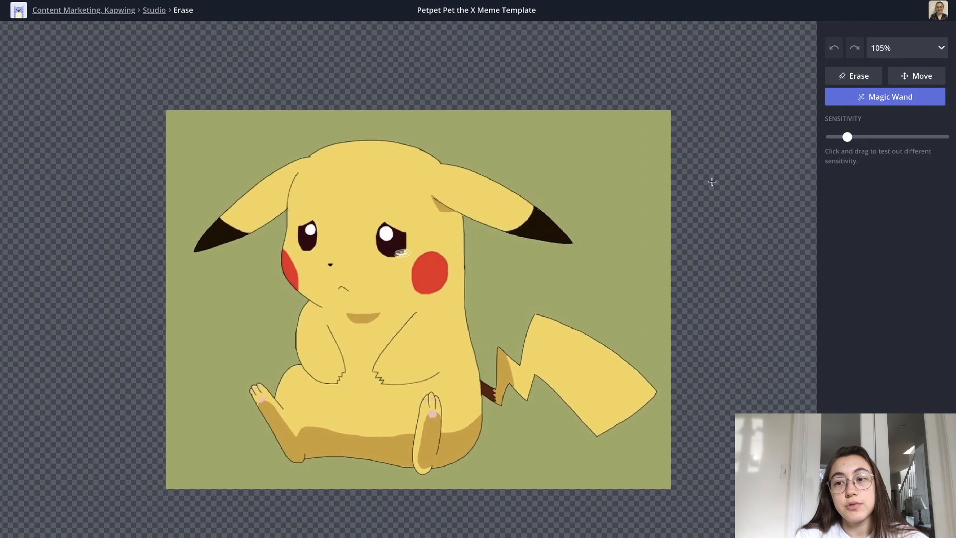
pyautogui.hscroll(1, 712, 182)
pyautogui.scroll(-1, 712, 182)
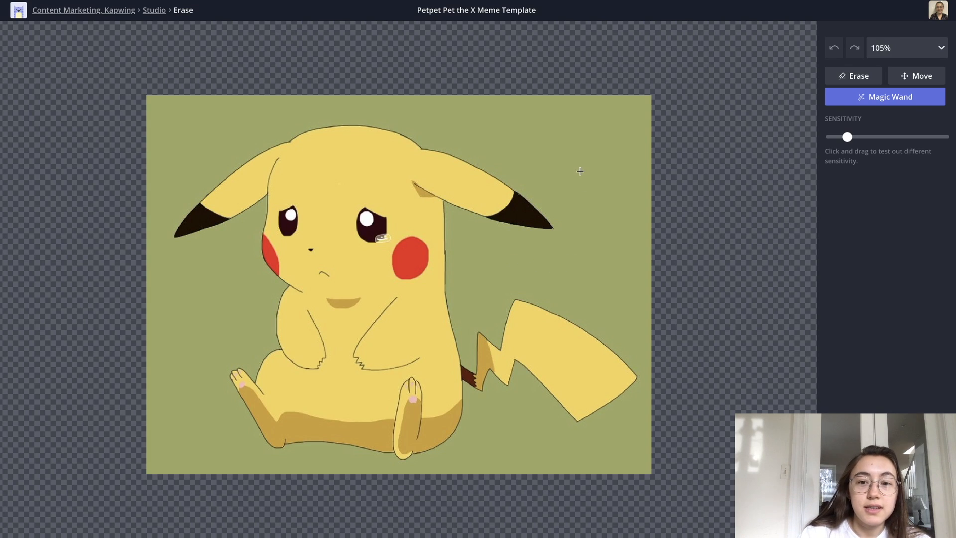
pyautogui.click(588, 245)
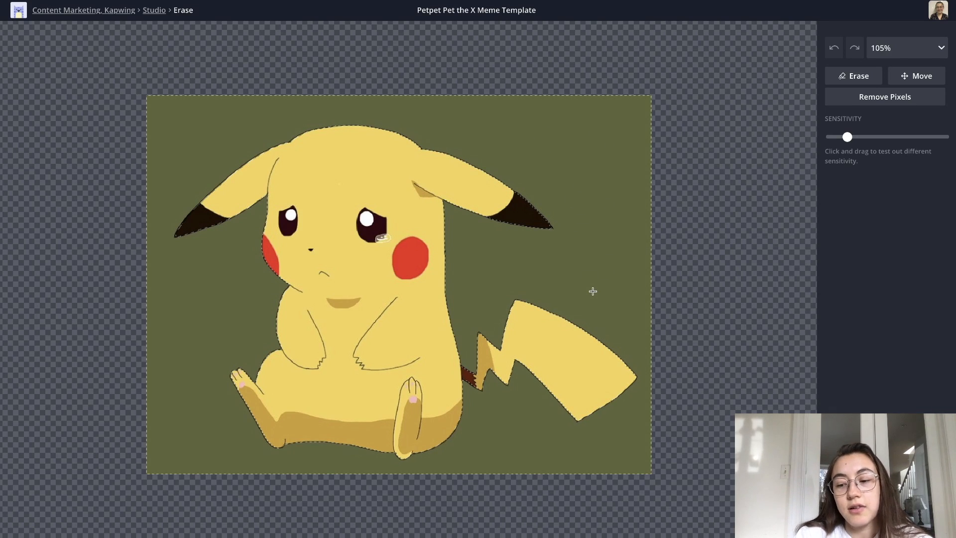
pyautogui.press('Delete')
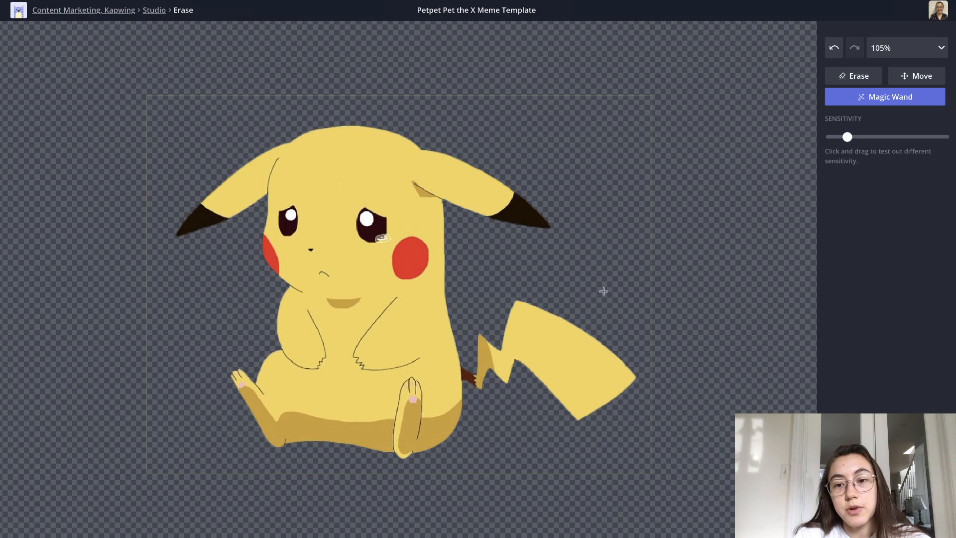
# Step: Raise the Magic Wand sensitivity, then erase the leftover edge below Pikachu using an eraser size of 156 and return to the studio
pyautogui.scroll(1, 625, 291)
pyautogui.scroll(-1, 625, 291)
pyautogui.moveTo(847, 136); pyautogui.dragTo(868, 133)
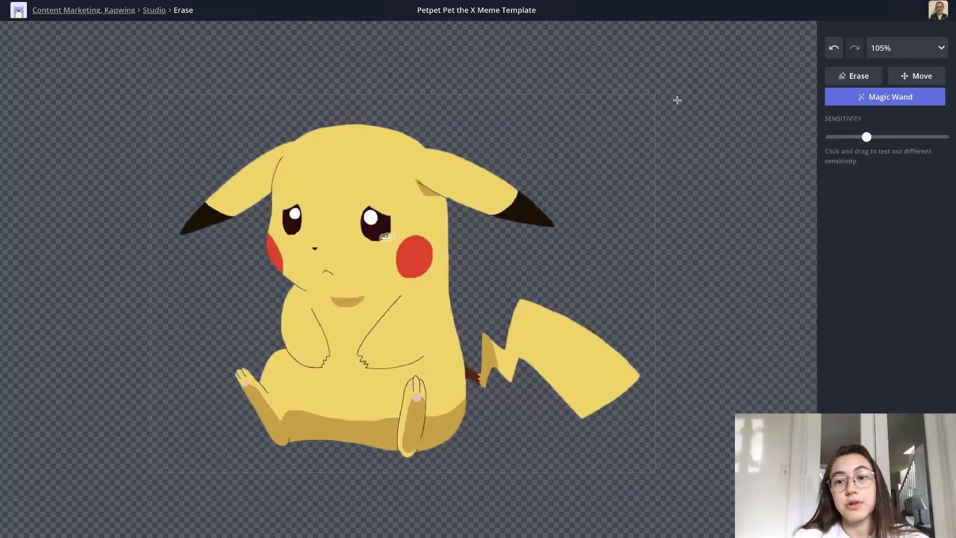
pyautogui.click(857, 80)
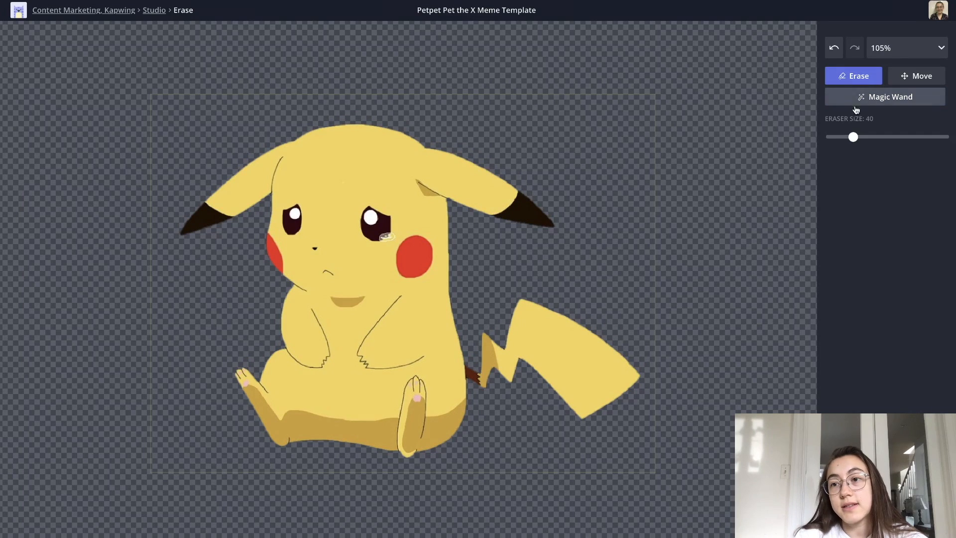
pyautogui.moveTo(853, 140); pyautogui.dragTo(924, 138)
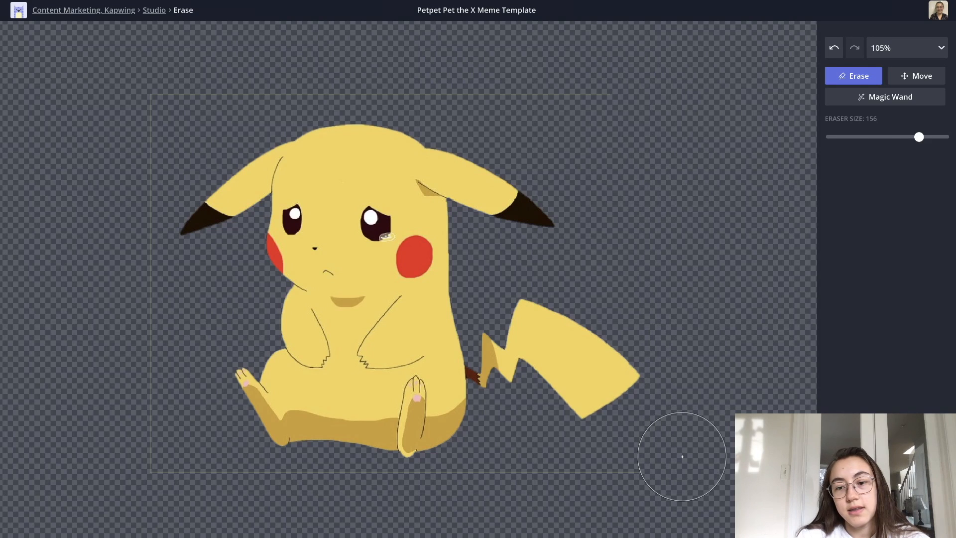
pyautogui.moveTo(543, 494); pyautogui.dragTo(349, 509)
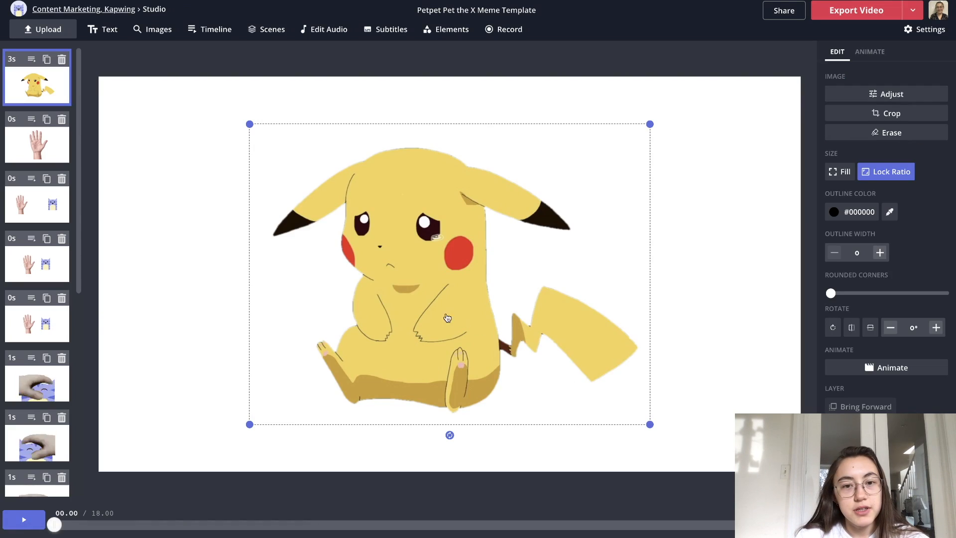
# Step: Shrink the Pikachu cutout slightly with its ratio locked, keeping it centred on the first scene's canvas
pyautogui.moveTo(446, 318); pyautogui.dragTo(445, 319)
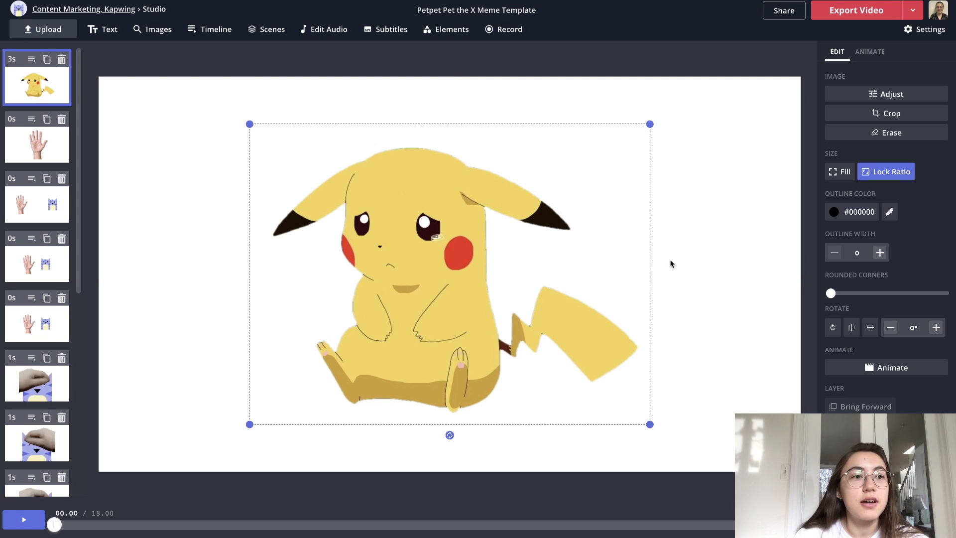
pyautogui.click(221, 215)
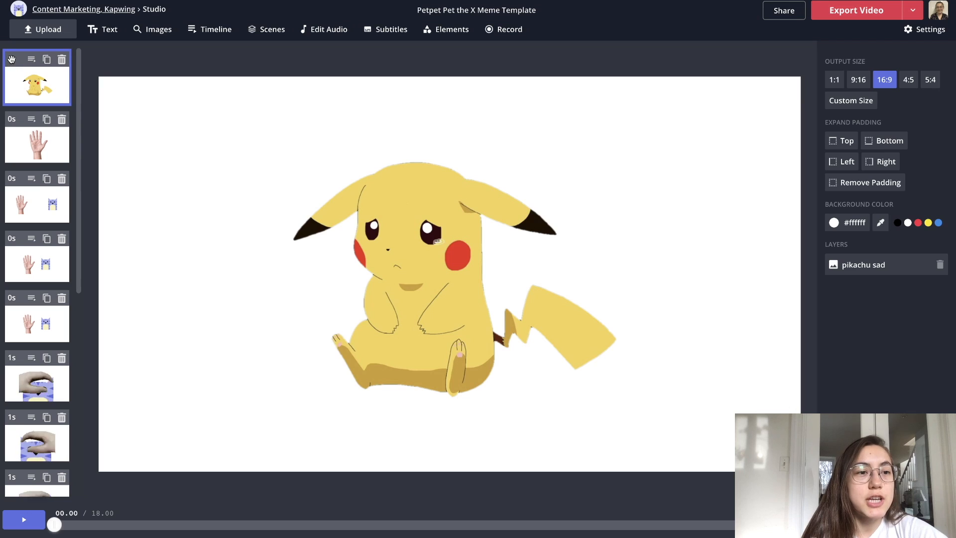
pyautogui.click(397, 231)
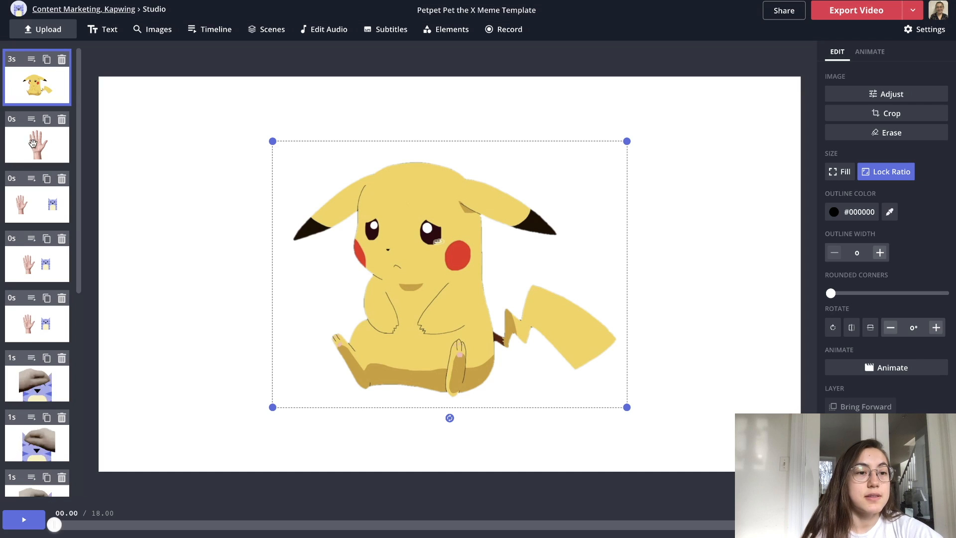
pyautogui.click(33, 324)
pyautogui.click(36, 90)
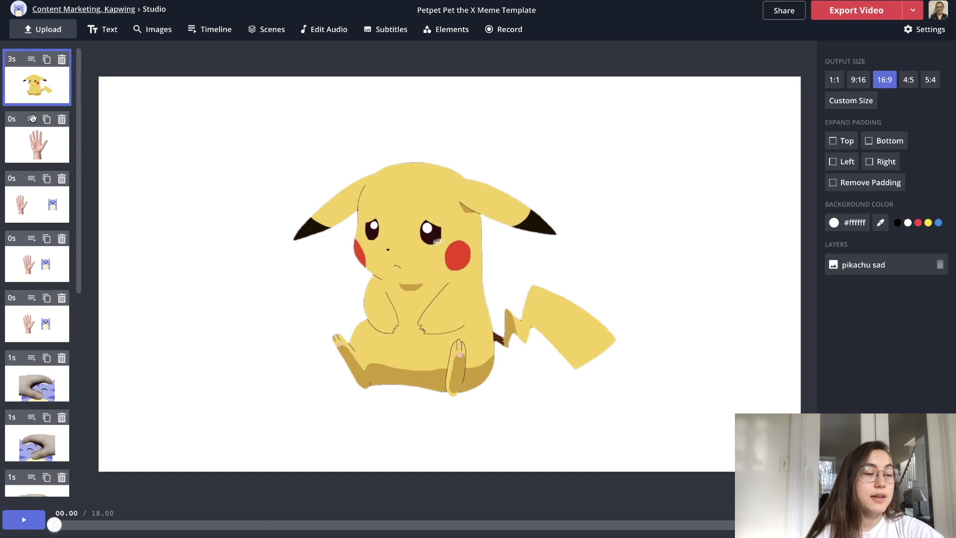
pyautogui.click(25, 321)
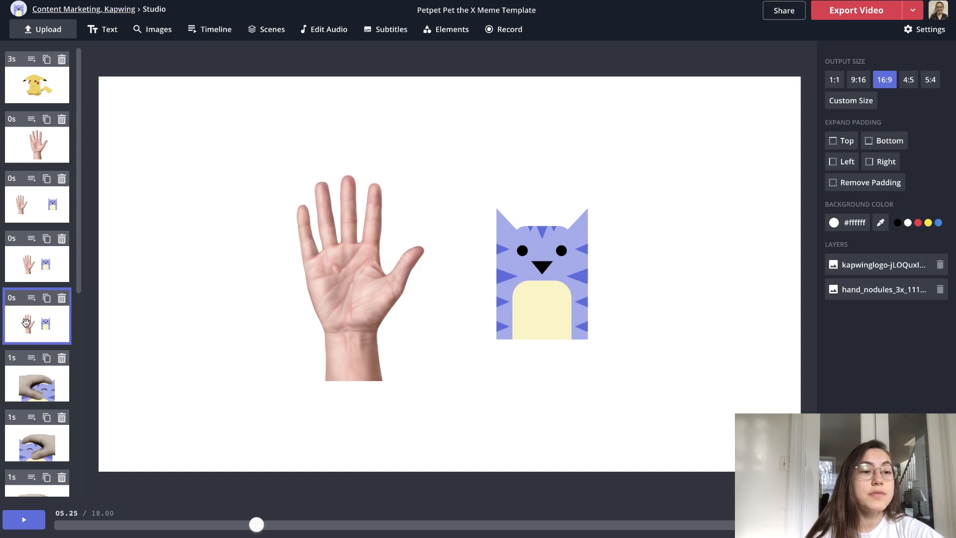
# Step: Set the first scene's output duration to a custom 0.75 s in its timeline and return to the studio
pyautogui.click(34, 91)
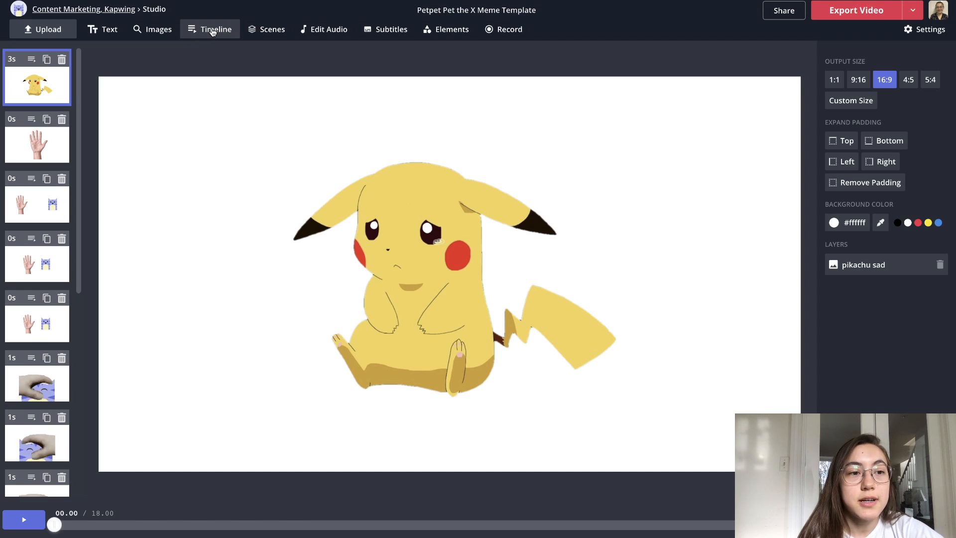
pyautogui.click(31, 60)
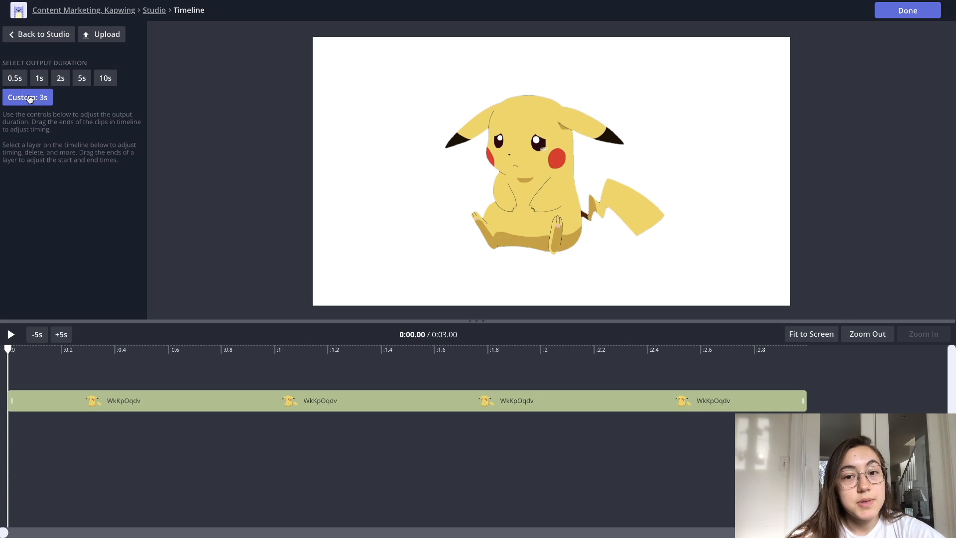
pyautogui.click(30, 98)
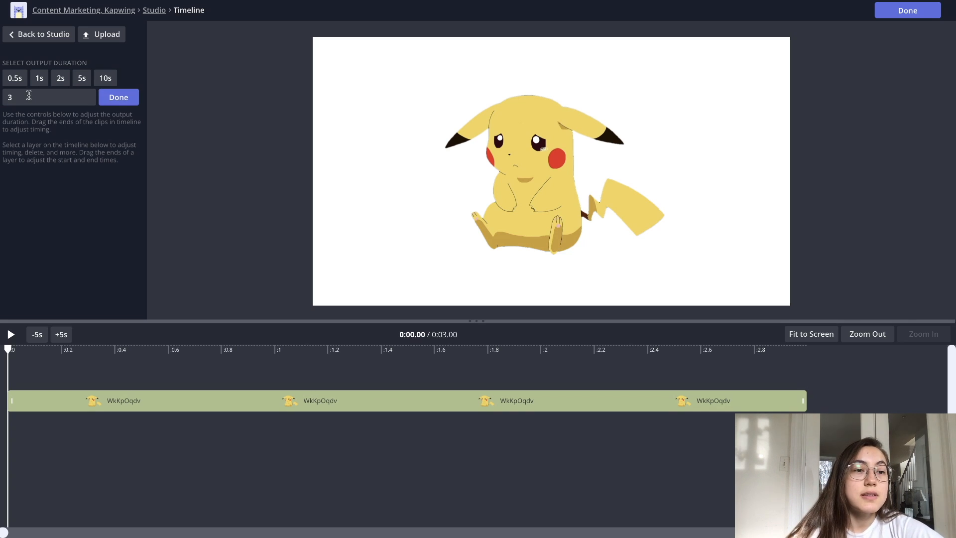
pyautogui.write('0.')
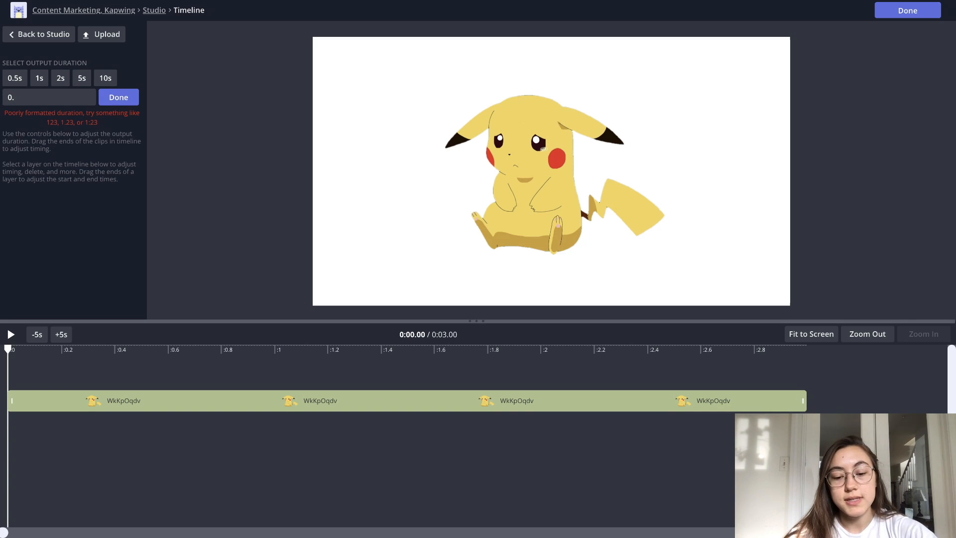
pyautogui.write('75')
pyautogui.click(110, 103)
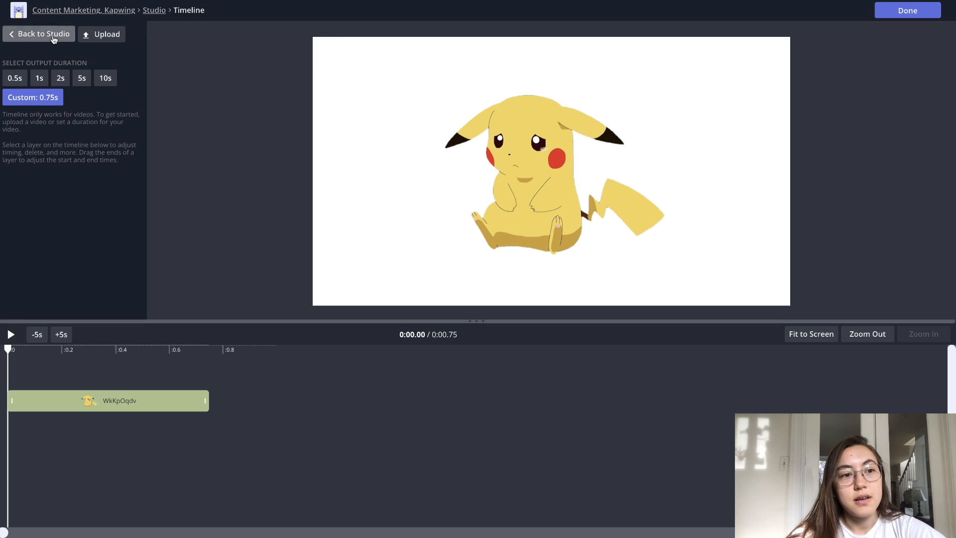
pyautogui.click(50, 36)
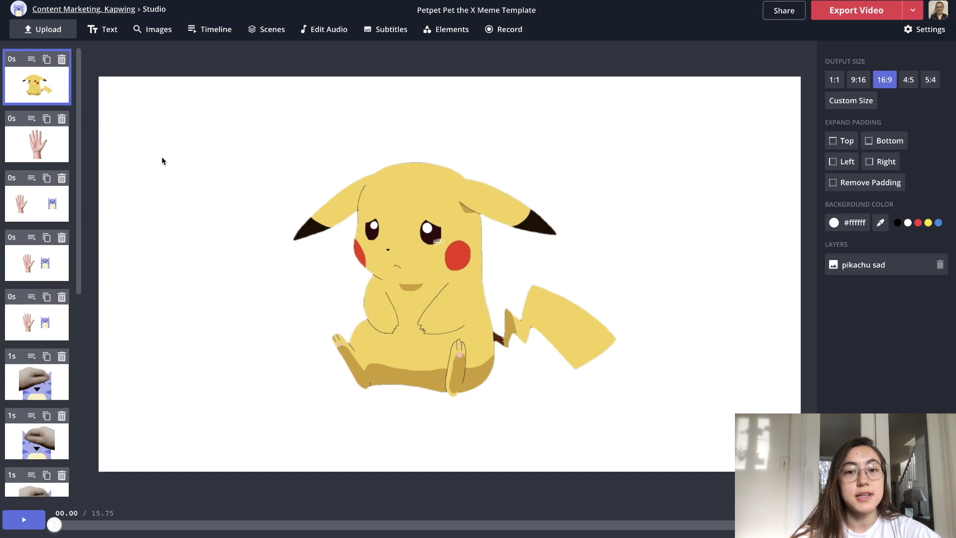
pyautogui.click(35, 148)
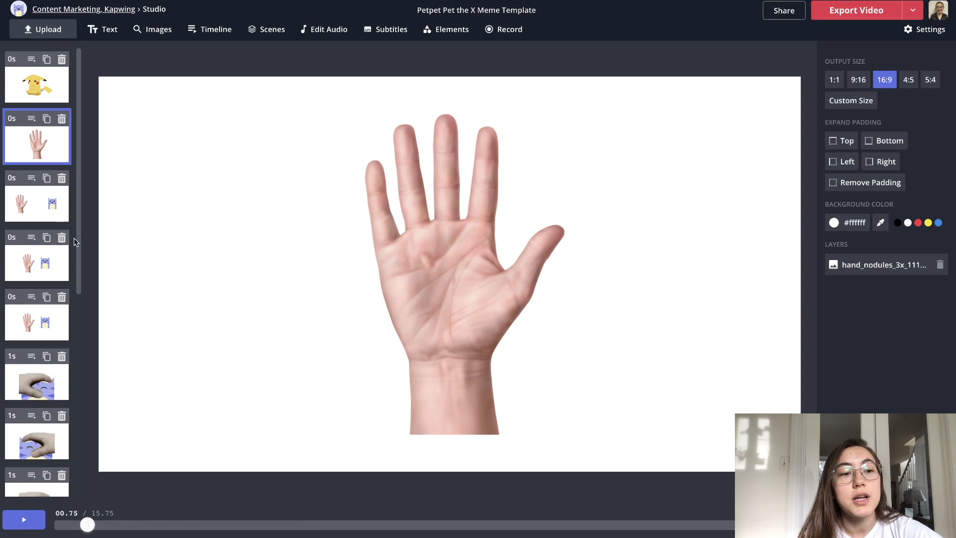
pyautogui.click(39, 206)
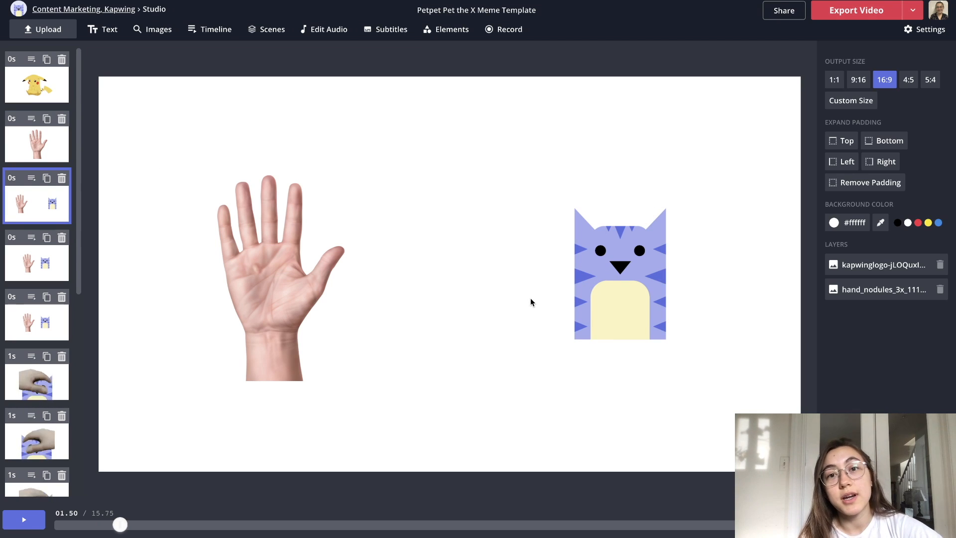
# Step: Copy the Pikachu cutout from the first scene into the third scene, shrink it and place it between the hand and the cat
pyautogui.click(49, 93)
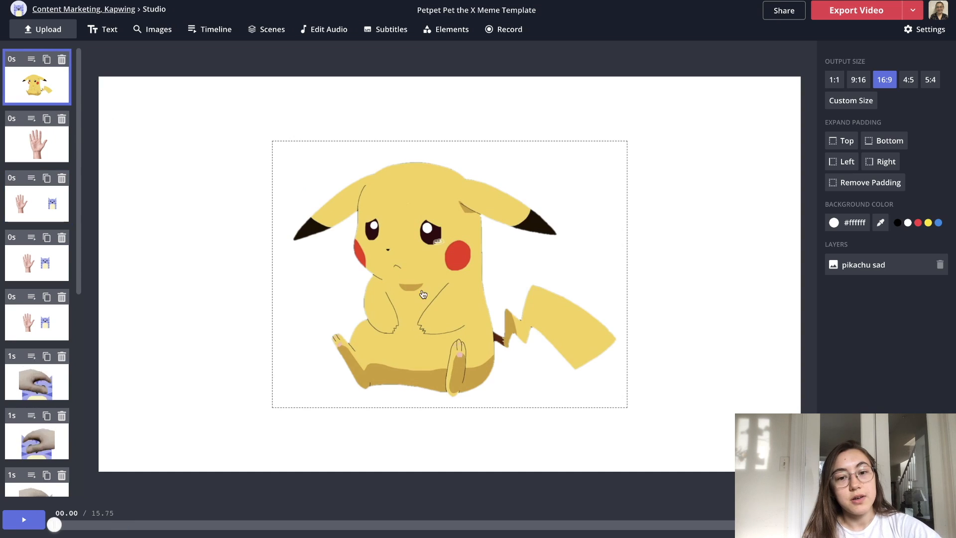
pyautogui.click(419, 292)
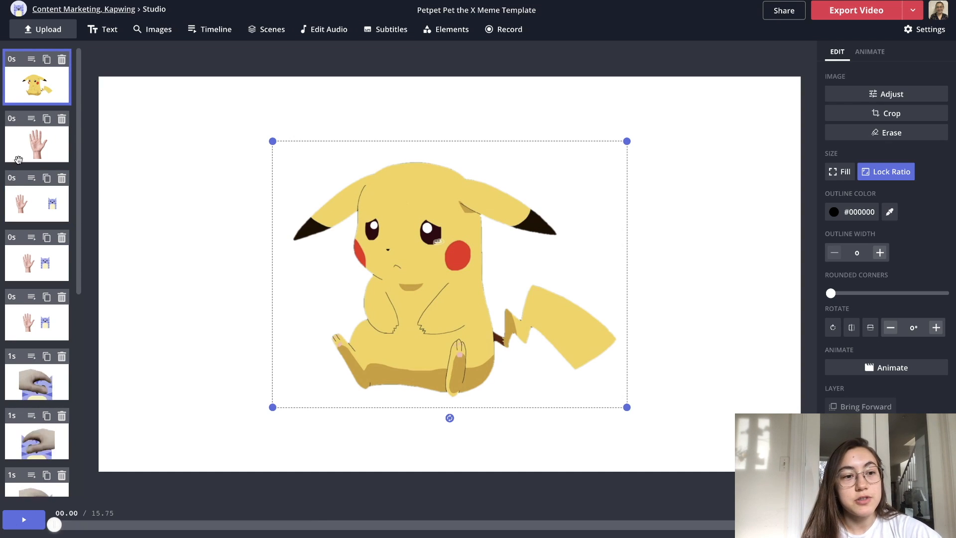
pyautogui.click(31, 205)
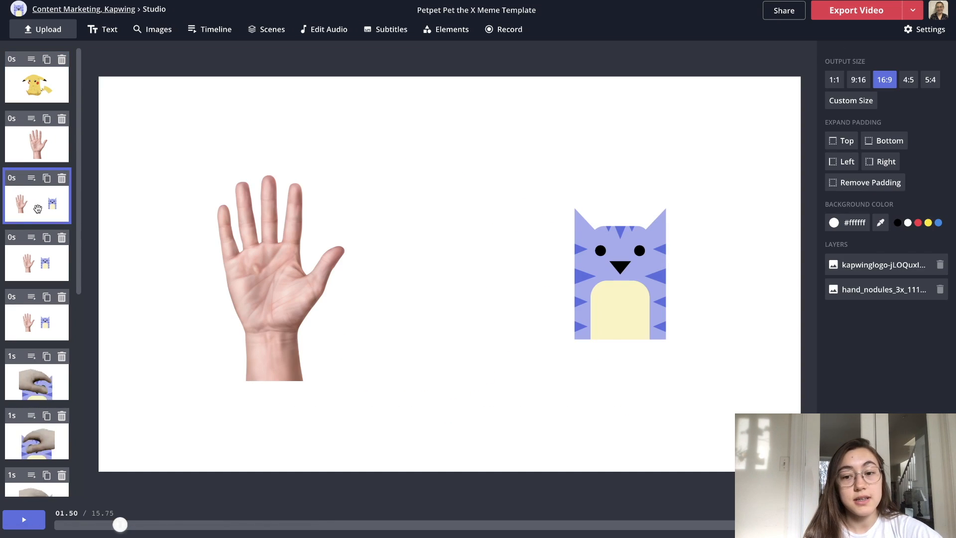
pyautogui.hotkey('ctrl', 'v')
pyautogui.moveTo(647, 153); pyautogui.dragTo(526, 244)
pyautogui.moveTo(414, 323); pyautogui.dragTo(504, 247)
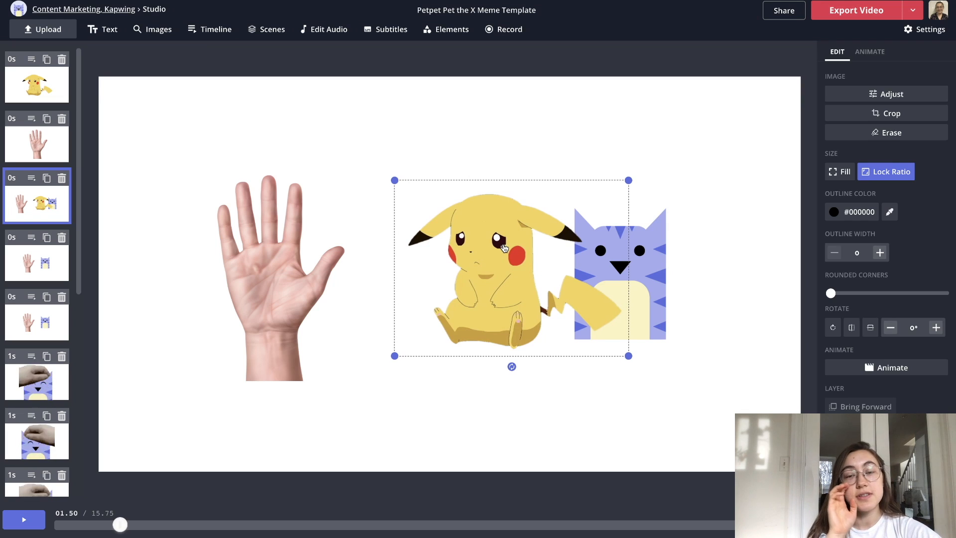
pyautogui.moveTo(504, 247); pyautogui.dragTo(482, 248)
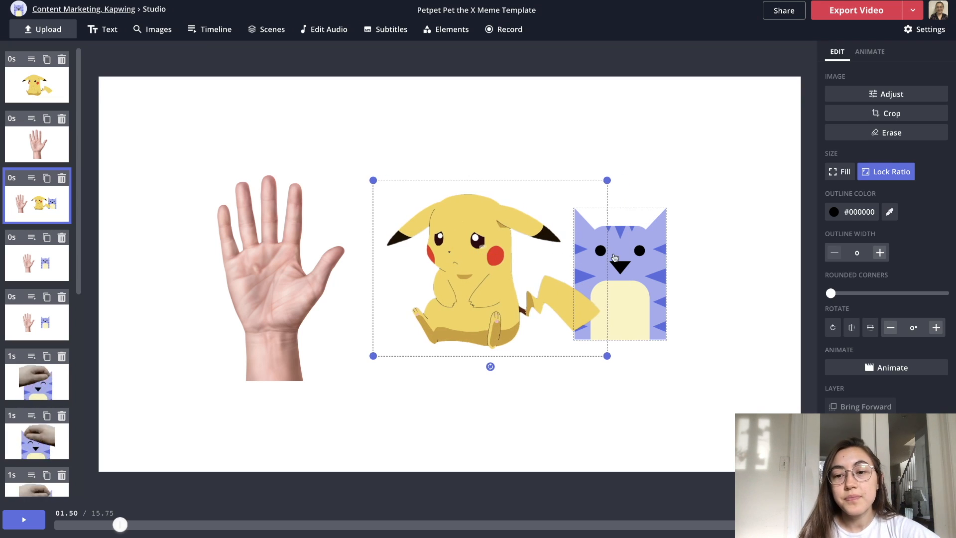
# Step: Delete the Kapwing cat from the third scene and move Pikachu into its place opposite the hand
pyautogui.click(622, 257)
pyautogui.press('Delete')
pyautogui.click(517, 272)
pyautogui.moveTo(517, 272); pyautogui.dragTo(645, 277)
pyautogui.click(90, 207)
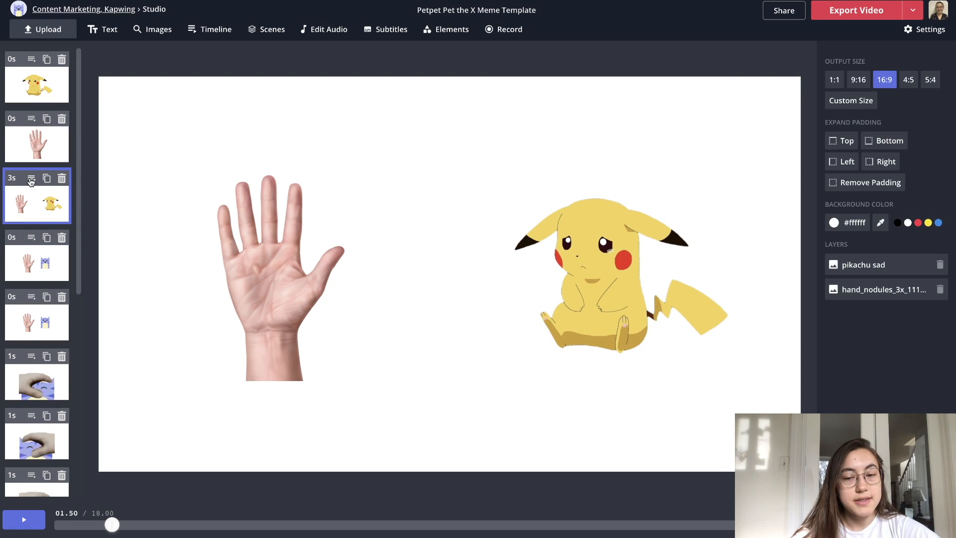
# Step: Set the third scene's output duration to a custom 0.75 s in its timeline and return to the studio
pyautogui.click(31, 179)
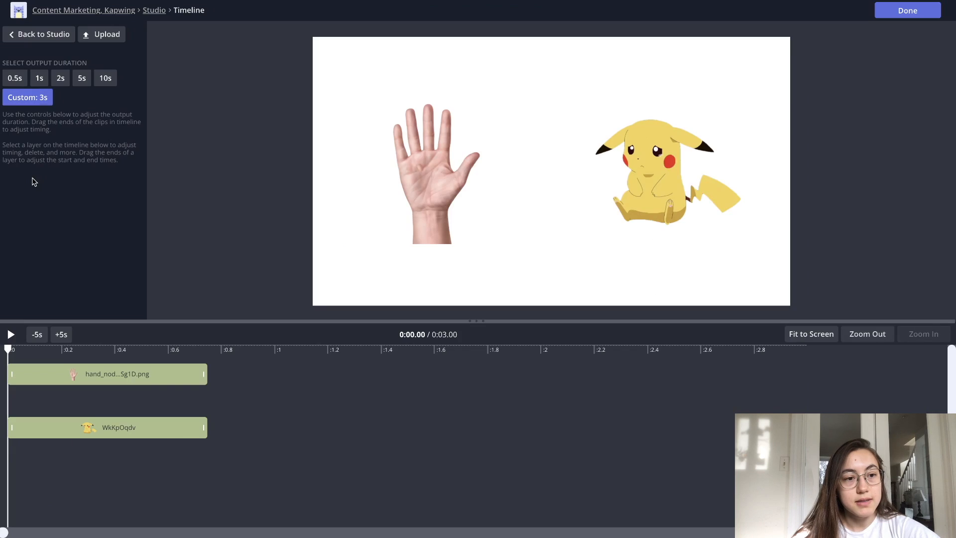
pyautogui.click(40, 34)
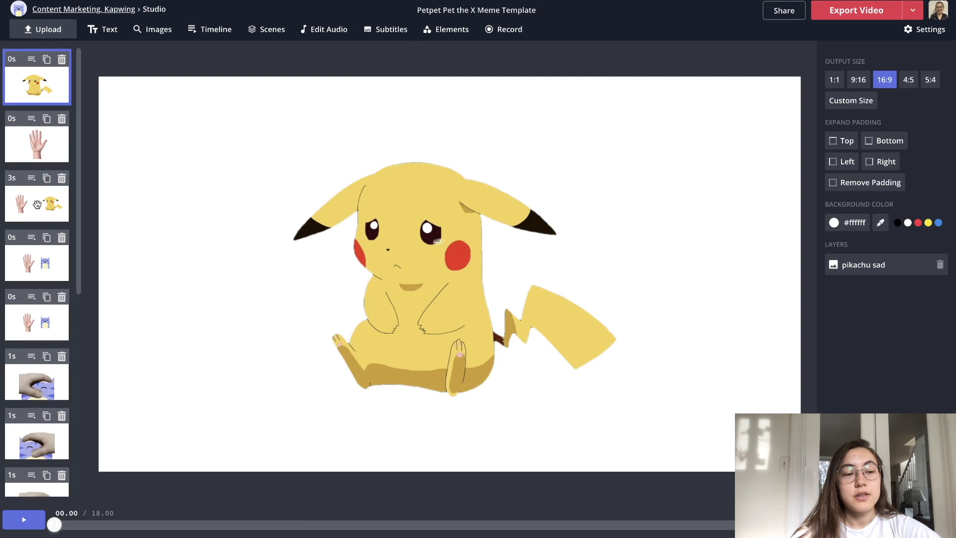
pyautogui.click(37, 204)
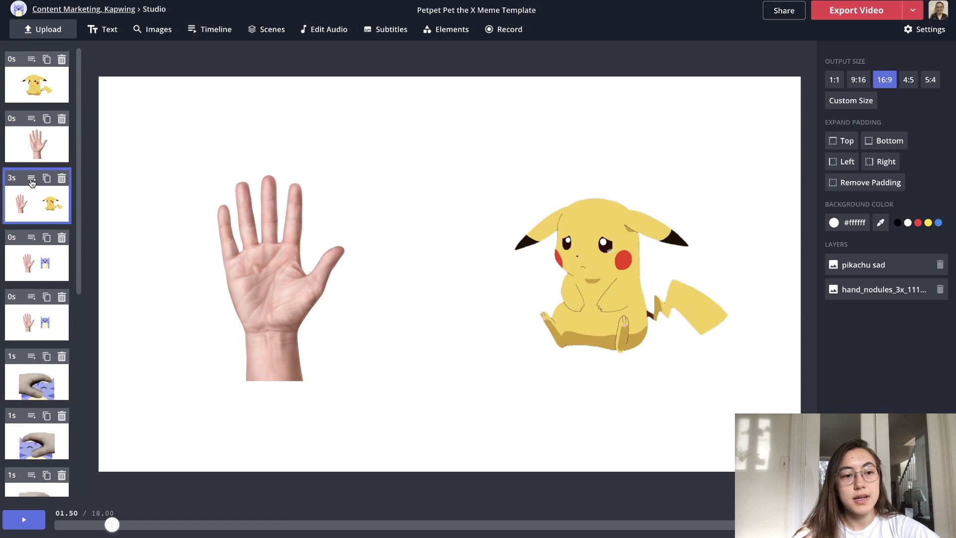
pyautogui.click(30, 178)
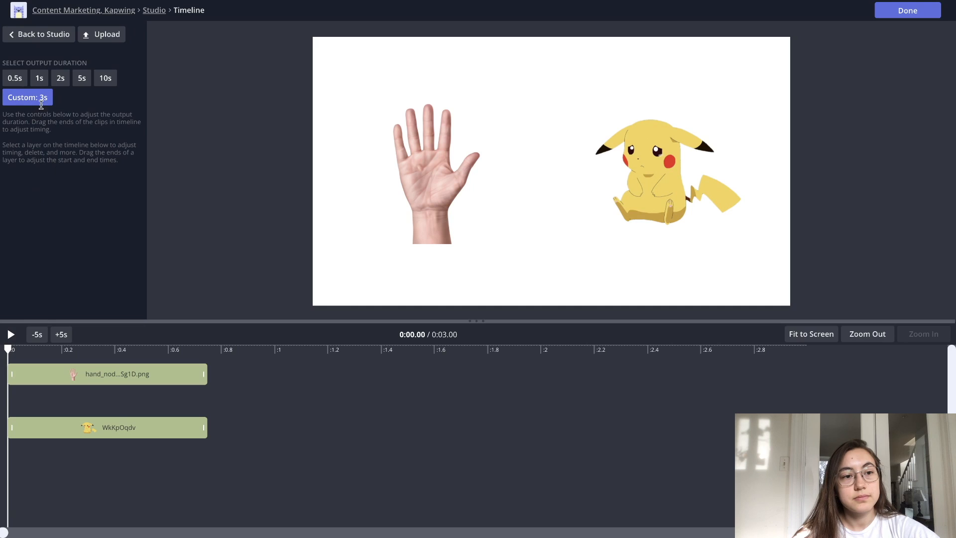
pyautogui.click(24, 98)
pyautogui.moveTo(28, 98); pyautogui.dragTo(4, 98)
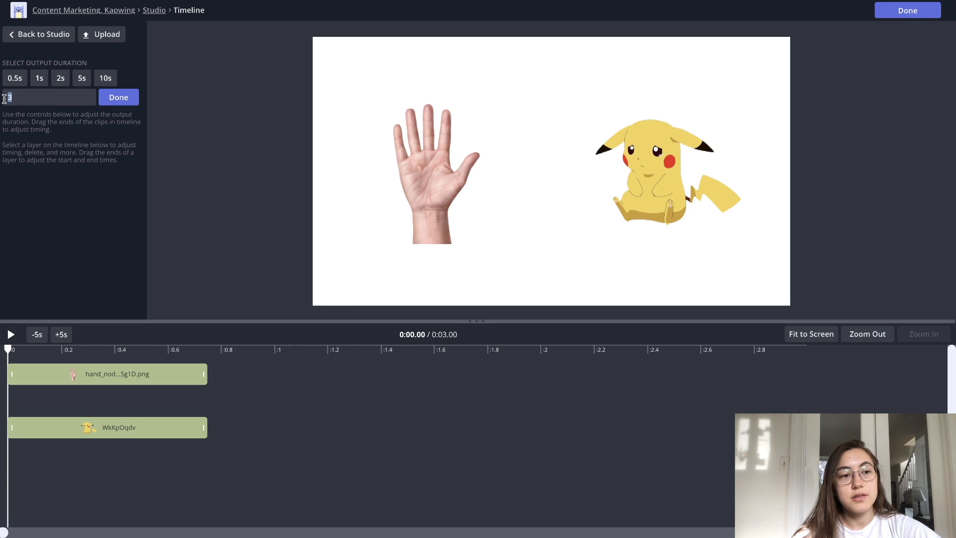
pyautogui.write('0.75')
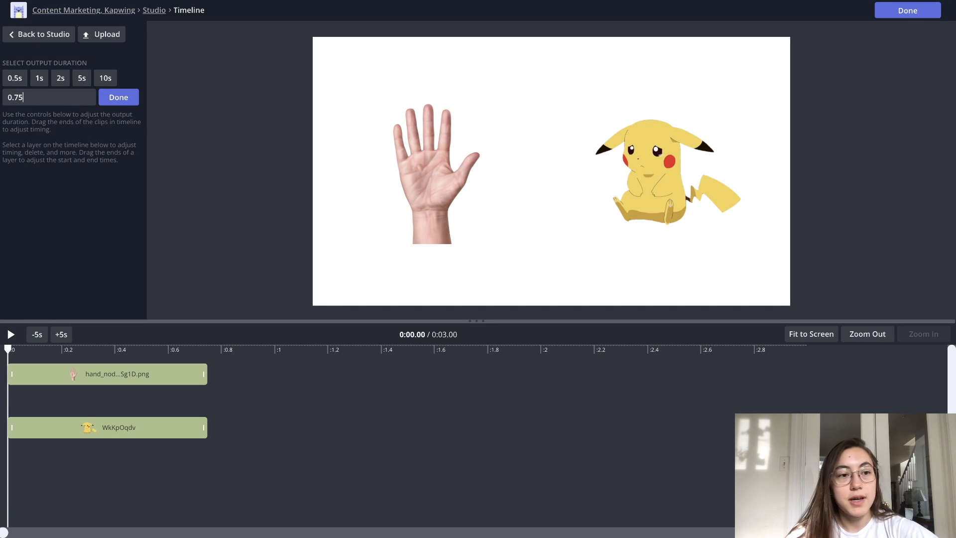
pyautogui.click(115, 97)
pyautogui.click(62, 42)
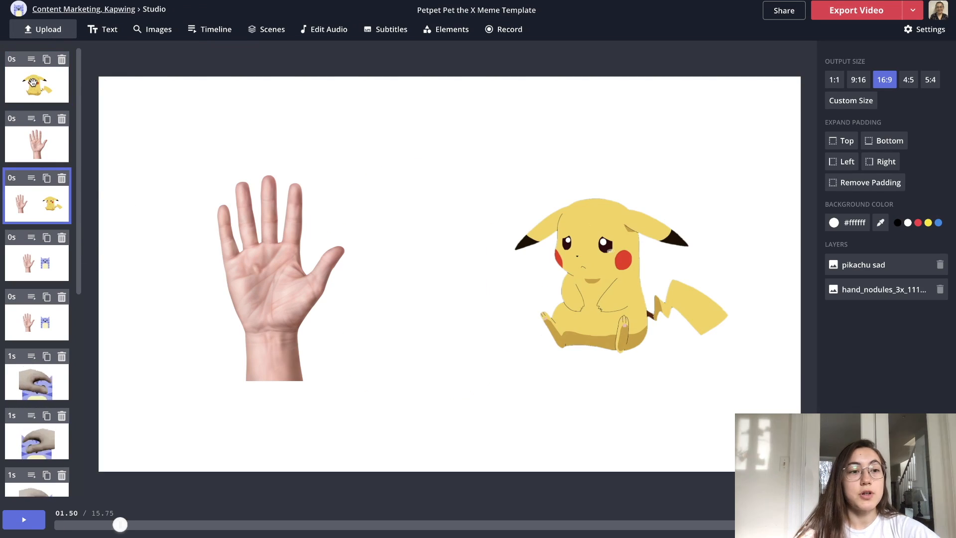
# Step: Review the first three scenes and delete the two old hand-and-cat scenes that follow them
pyautogui.click(33, 90)
pyautogui.click(35, 145)
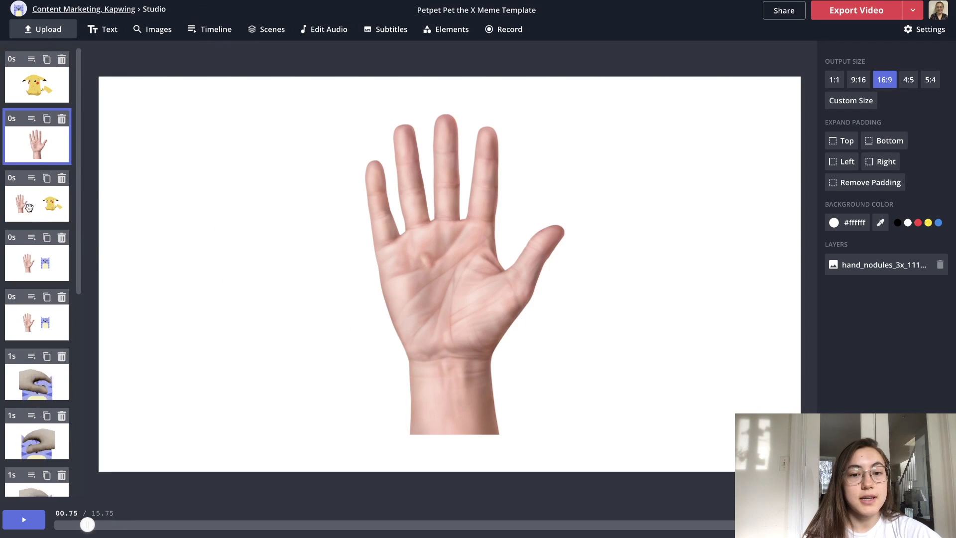
pyautogui.click(31, 213)
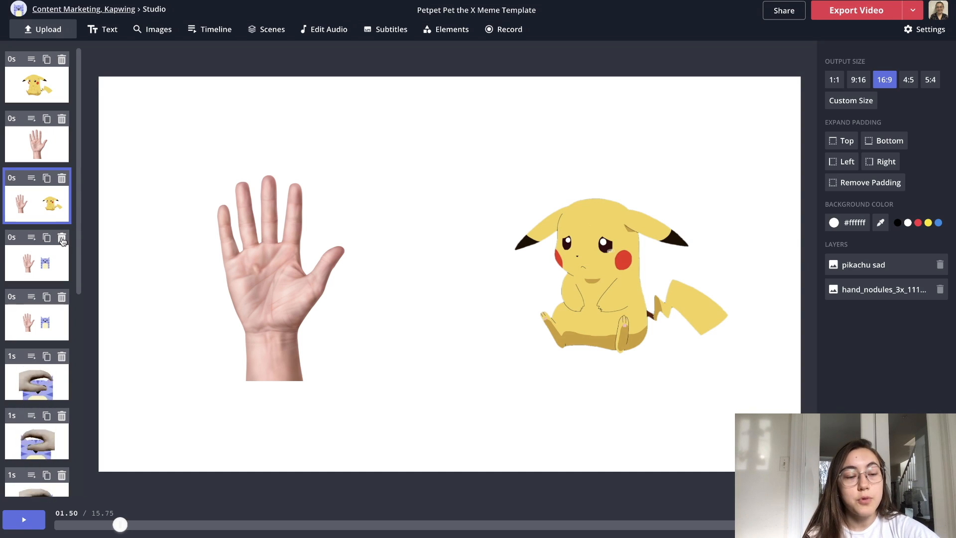
pyautogui.click(62, 240)
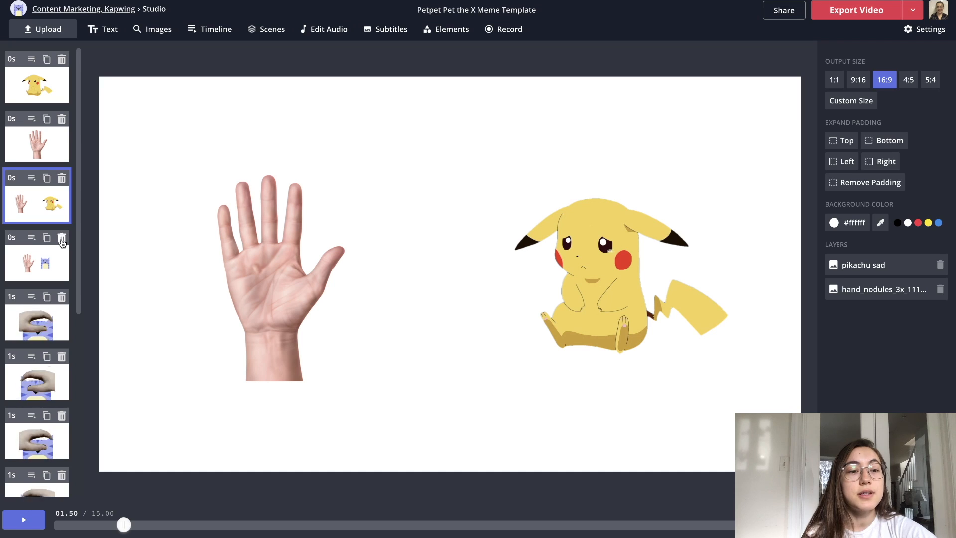
pyautogui.click(62, 240)
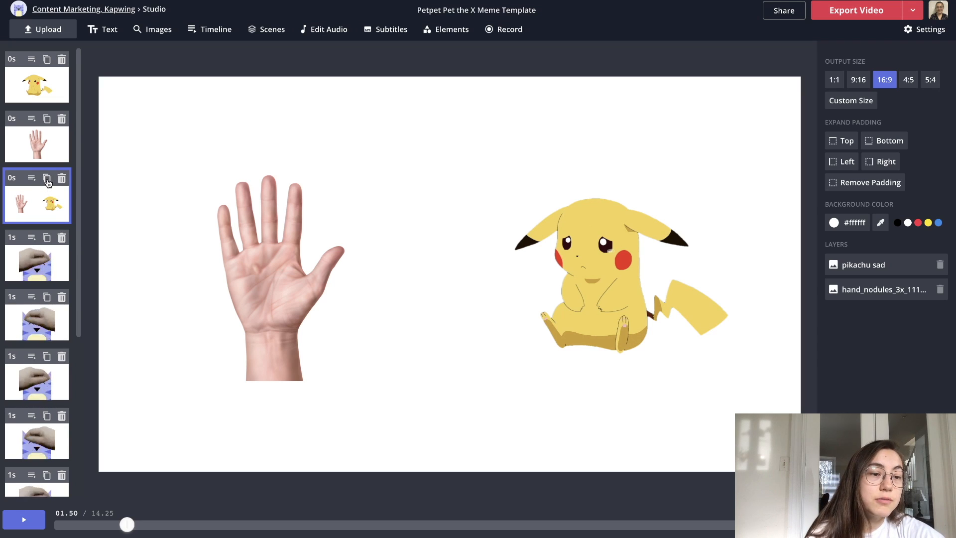
# Step: Duplicate the third scene and move the hand and Pikachu closer together in the copy
pyautogui.click(47, 179)
pyautogui.click(39, 263)
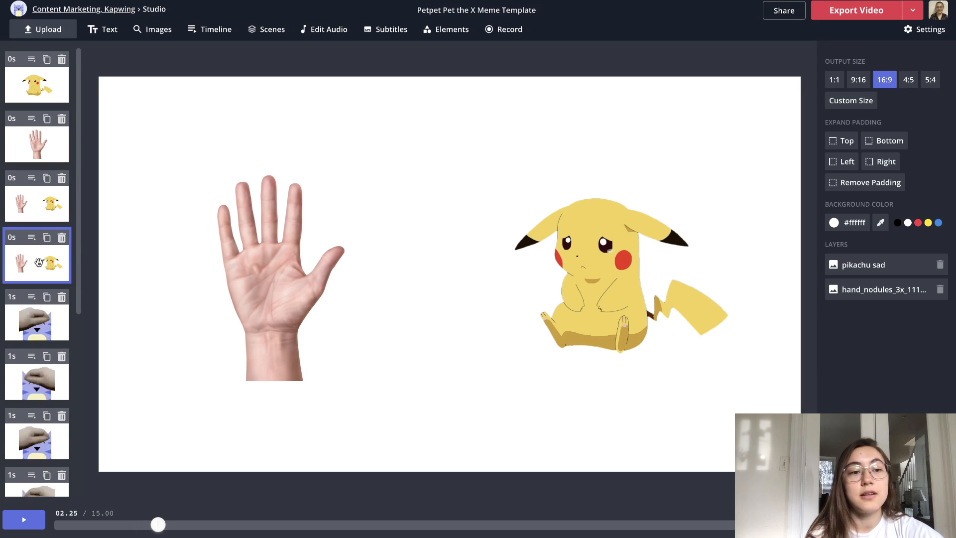
pyautogui.click(44, 208)
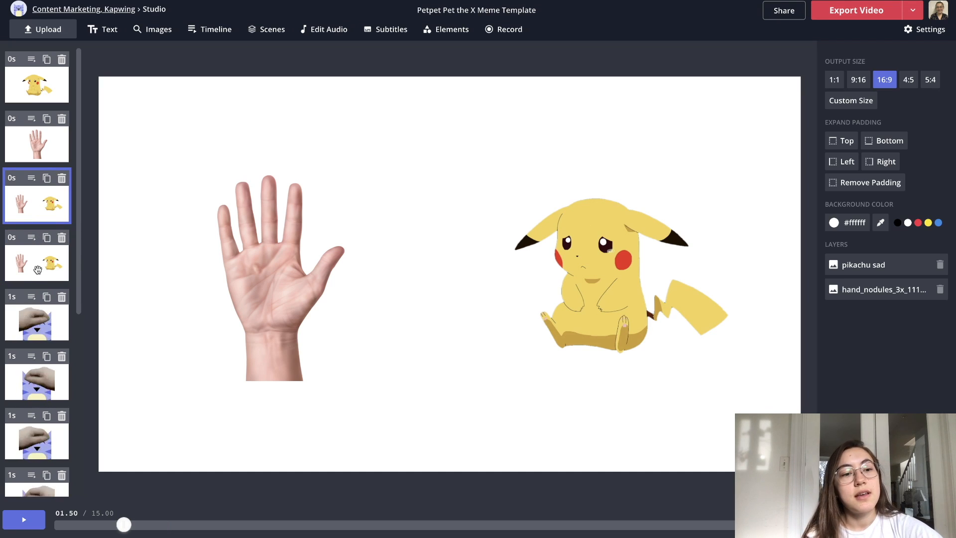
pyautogui.click(38, 269)
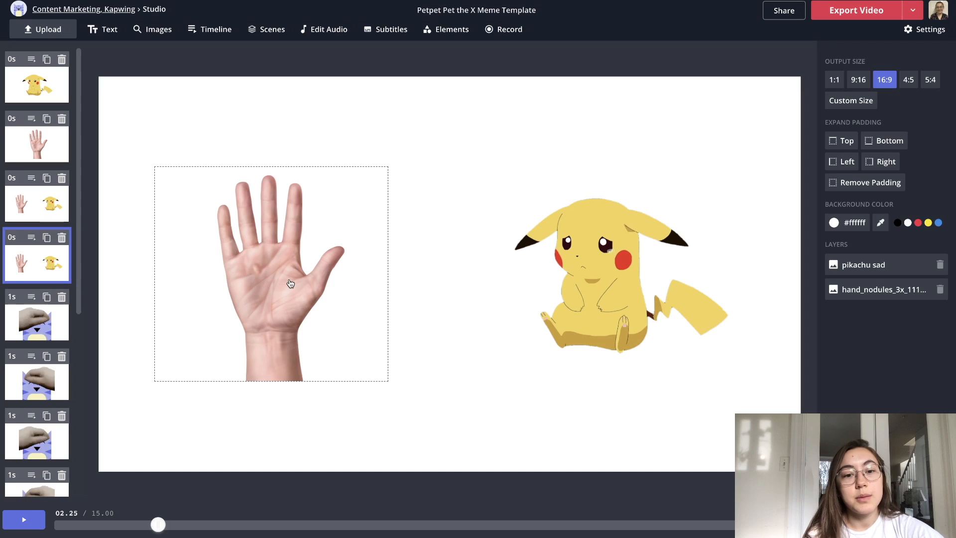
pyautogui.moveTo(290, 283); pyautogui.dragTo(398, 277)
pyautogui.moveTo(582, 269); pyautogui.dragTo(547, 264)
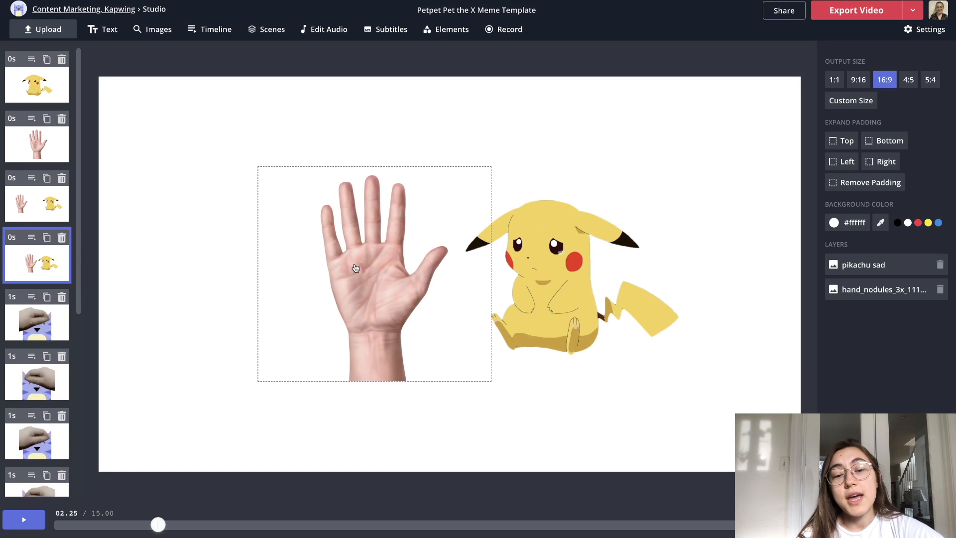
# Step: Apply a Fade animation at Fast speed to the hand in the fourth scene and preview it
pyautogui.click(370, 275)
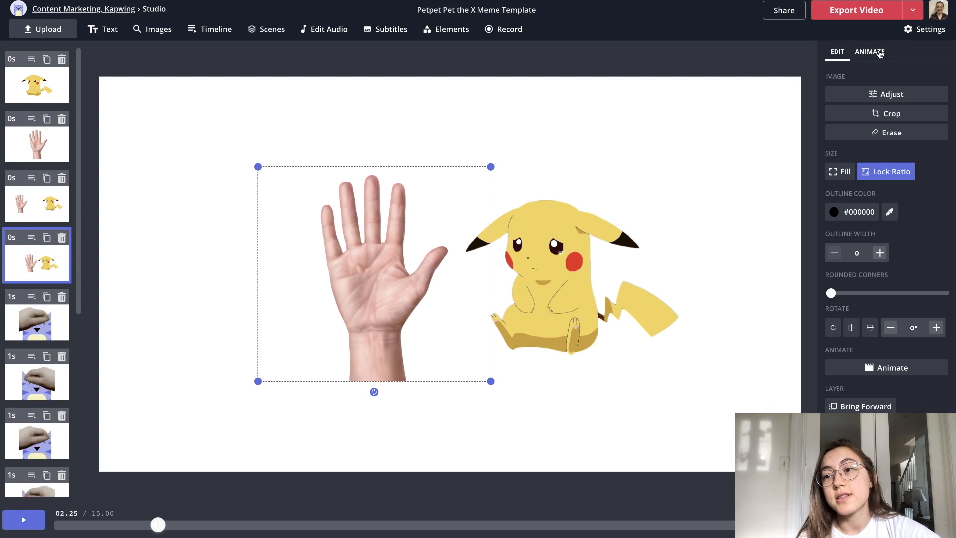
pyautogui.click(870, 53)
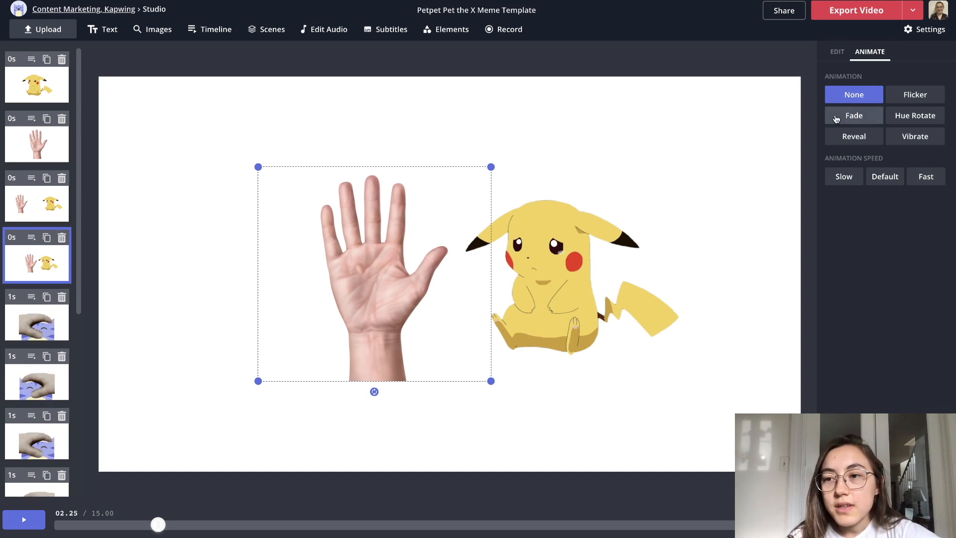
pyautogui.click(841, 118)
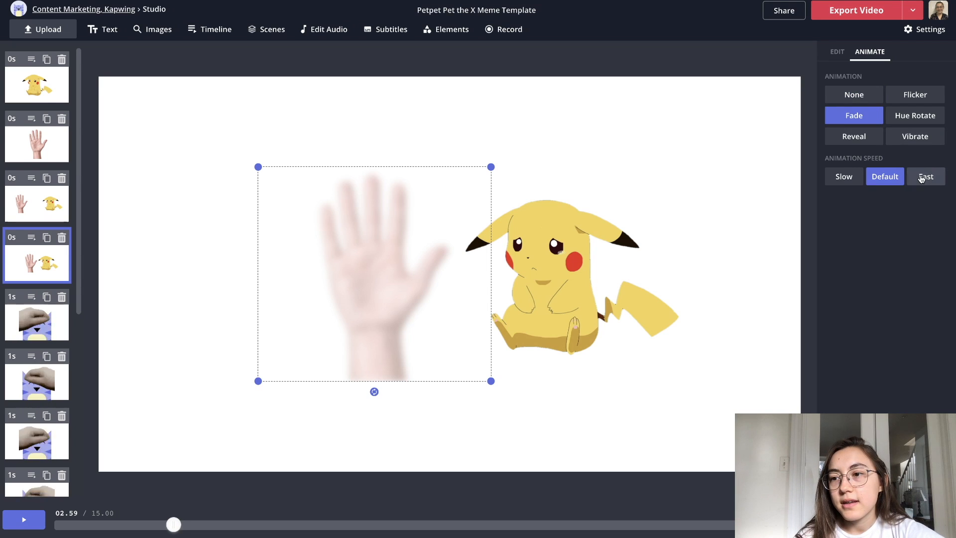
pyautogui.click(926, 177)
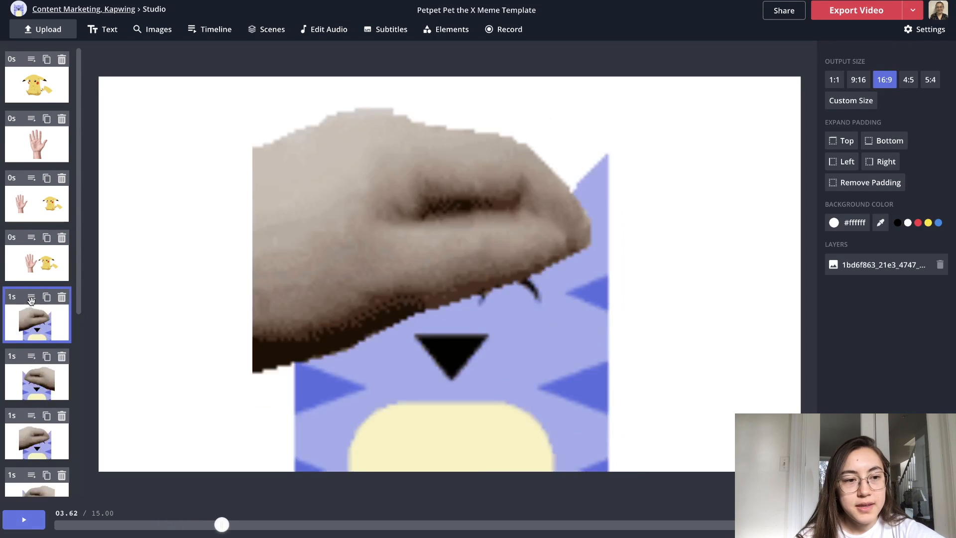
pyautogui.click(39, 259)
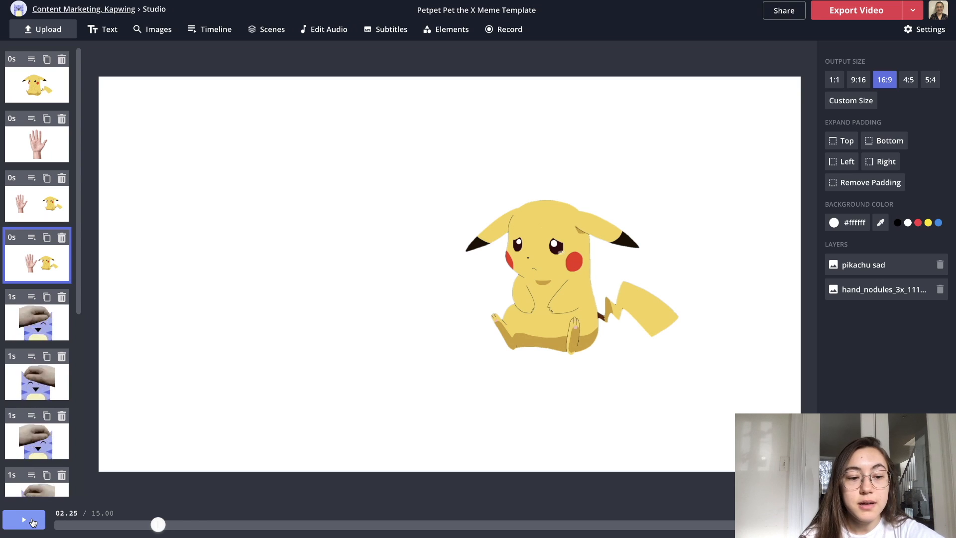
pyautogui.click(32, 522)
pyautogui.moveTo(199, 530)
pyautogui.mouseDown()
pyautogui.moveTo(162, 524)
pyautogui.moveTo(194, 522)
pyautogui.moveTo(186, 522)
pyautogui.mouseUp()
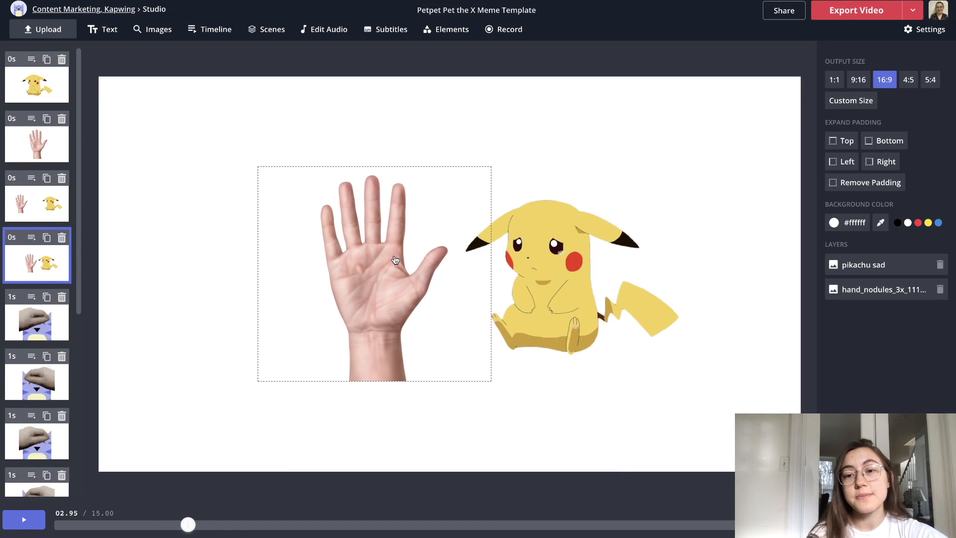
# Step: Apply a Fade animation at Fast speed to Pikachu in the fourth scene
pyautogui.click(395, 259)
pyautogui.click(563, 295)
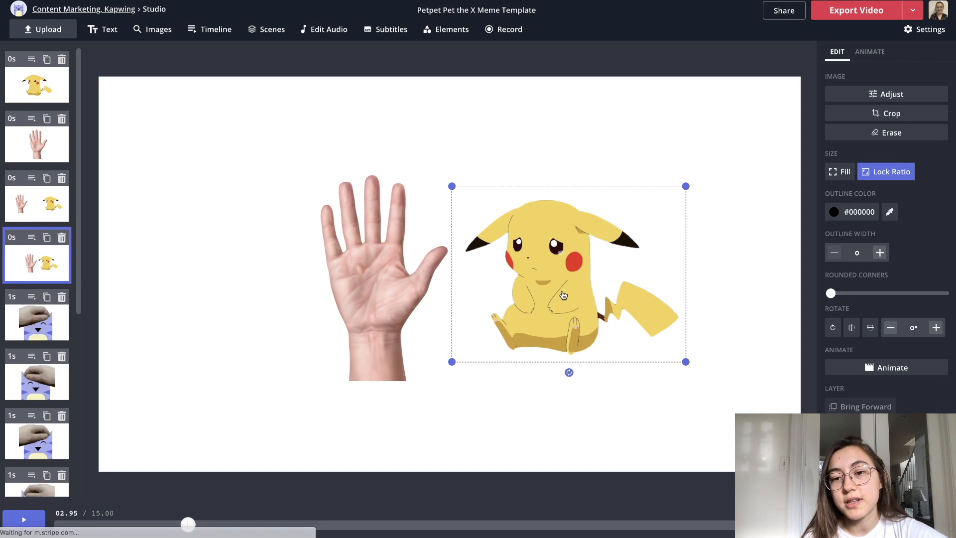
pyautogui.click(871, 52)
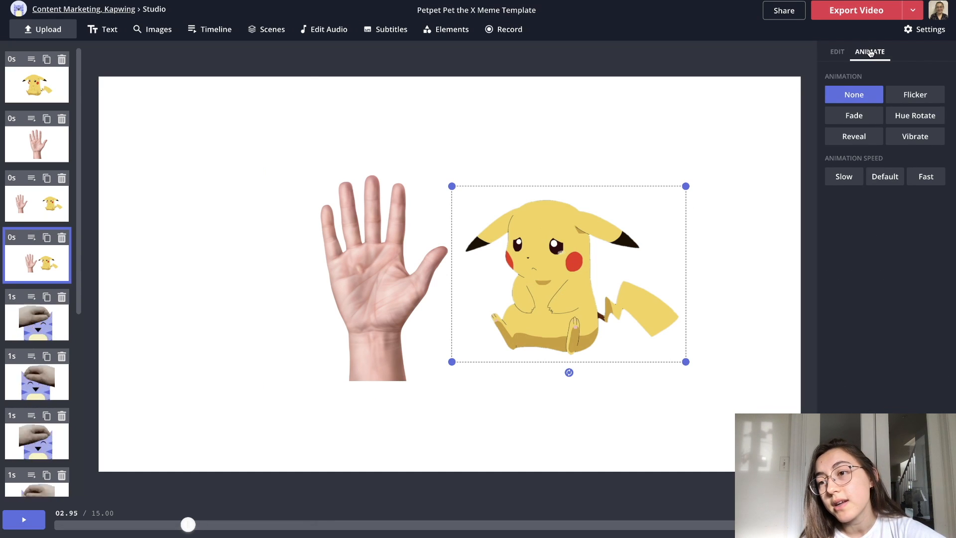
pyautogui.click(860, 118)
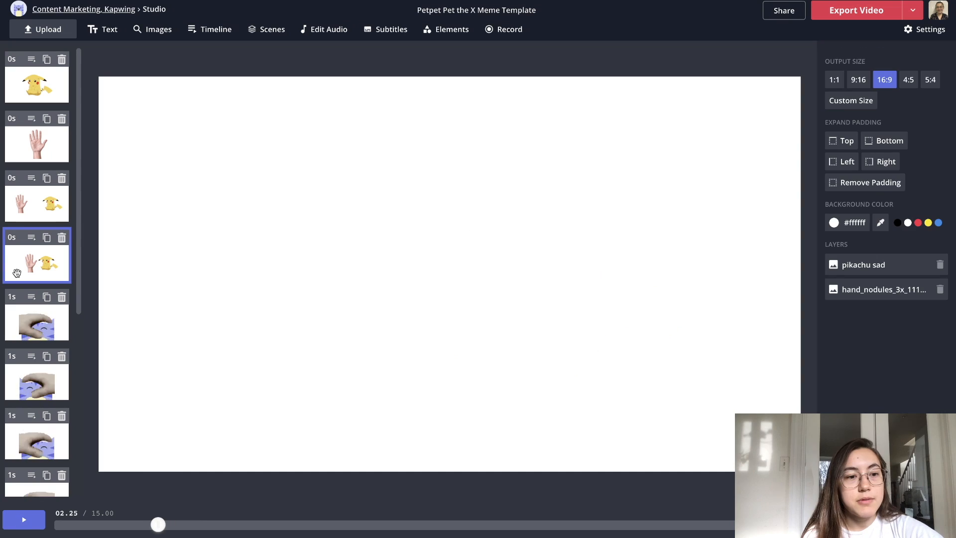
# Step: Duplicate the fourth scene and set the animation of both Pikachu and the hand to None in the copy
pyautogui.click(47, 240)
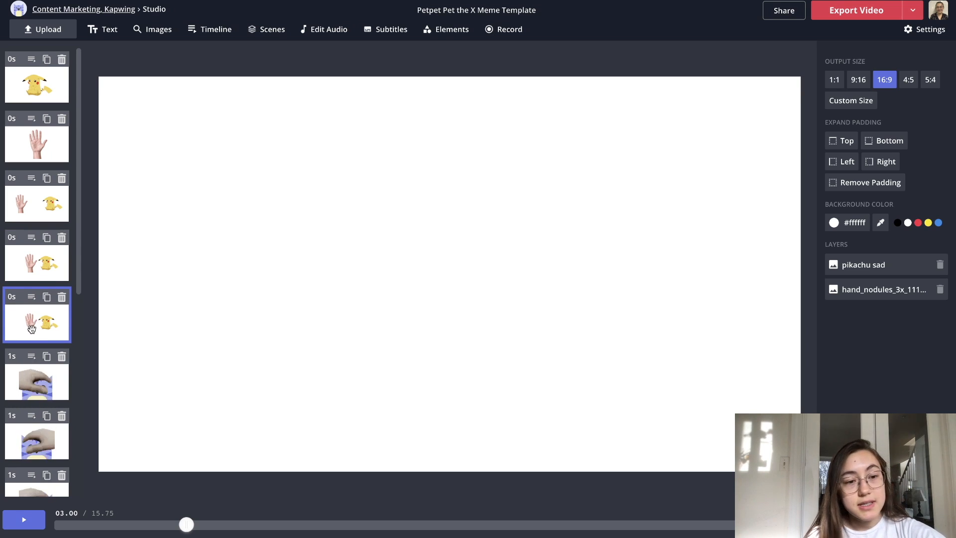
pyautogui.click(34, 517)
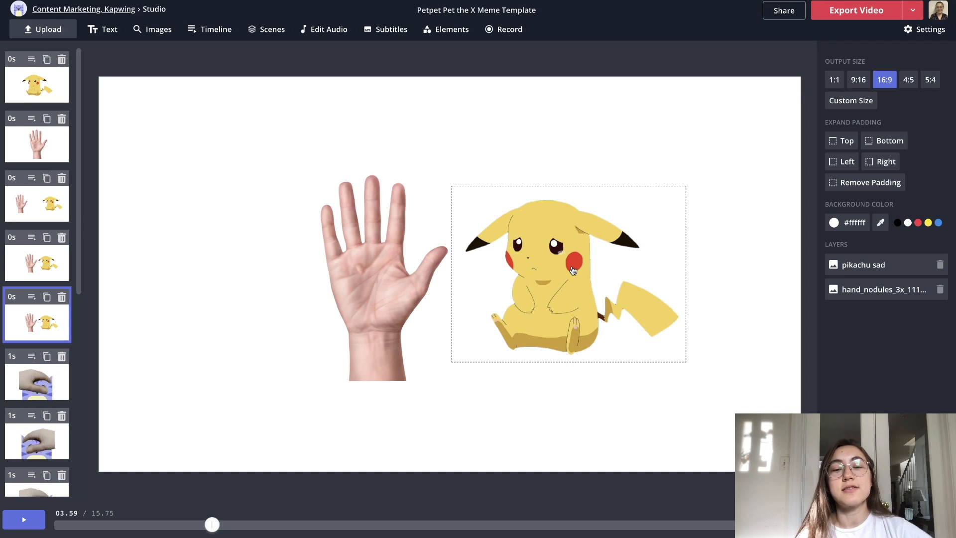
pyautogui.click(561, 270)
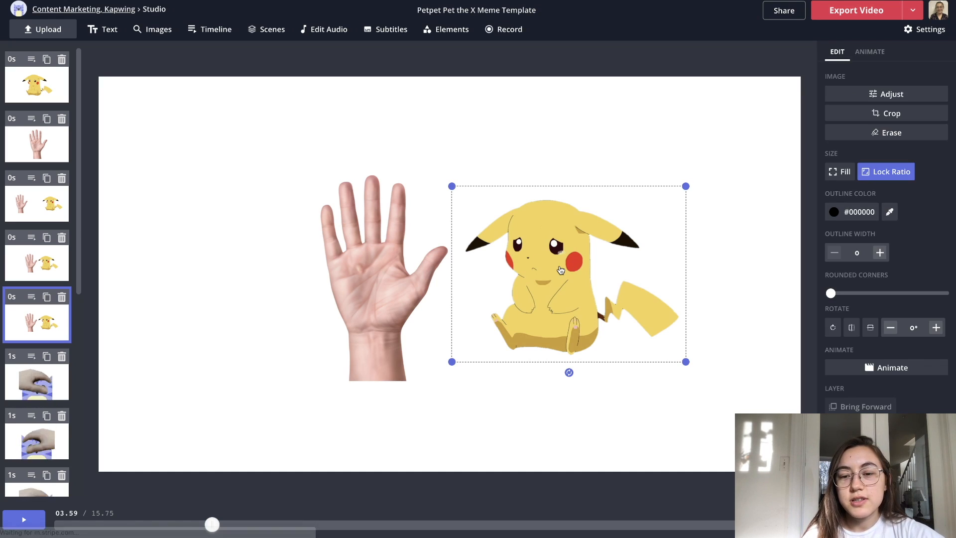
pyautogui.click(872, 52)
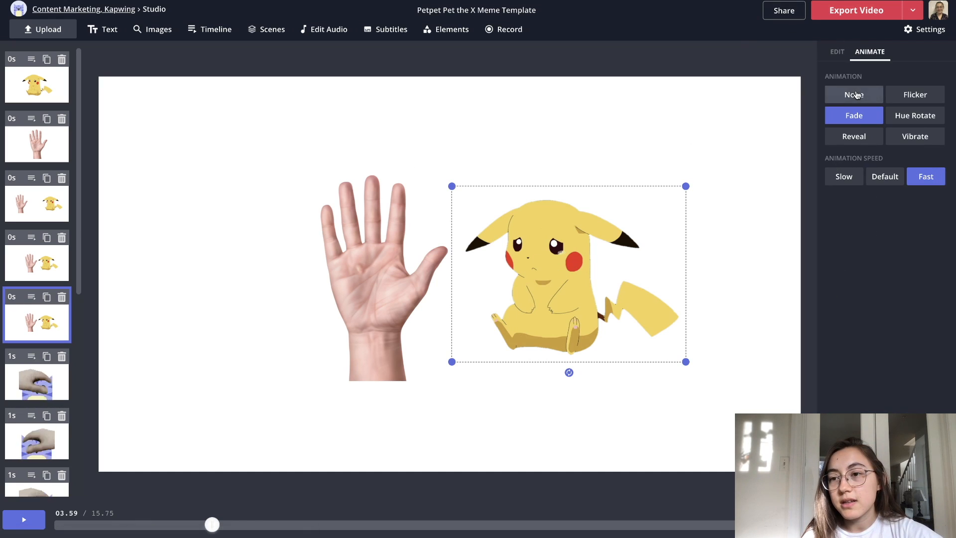
pyautogui.click(855, 95)
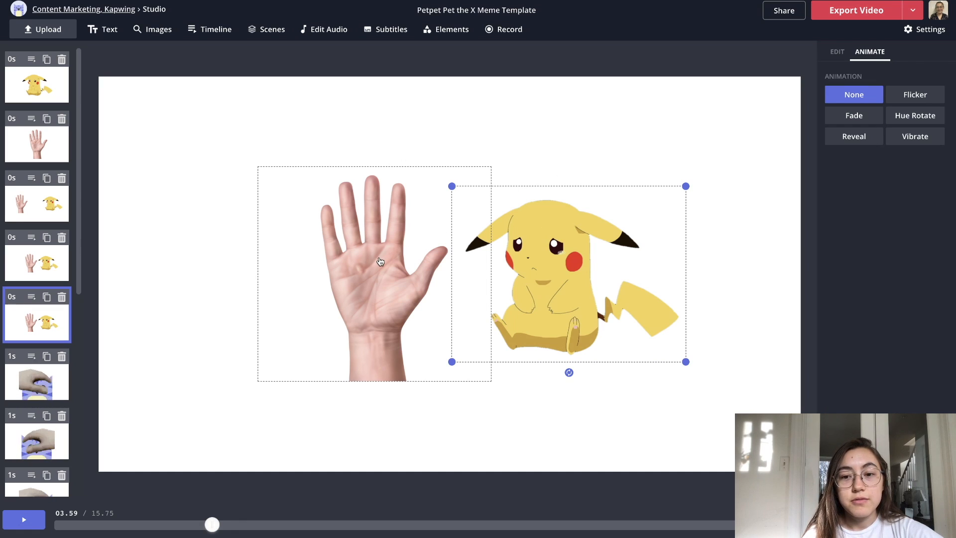
pyautogui.click(380, 262)
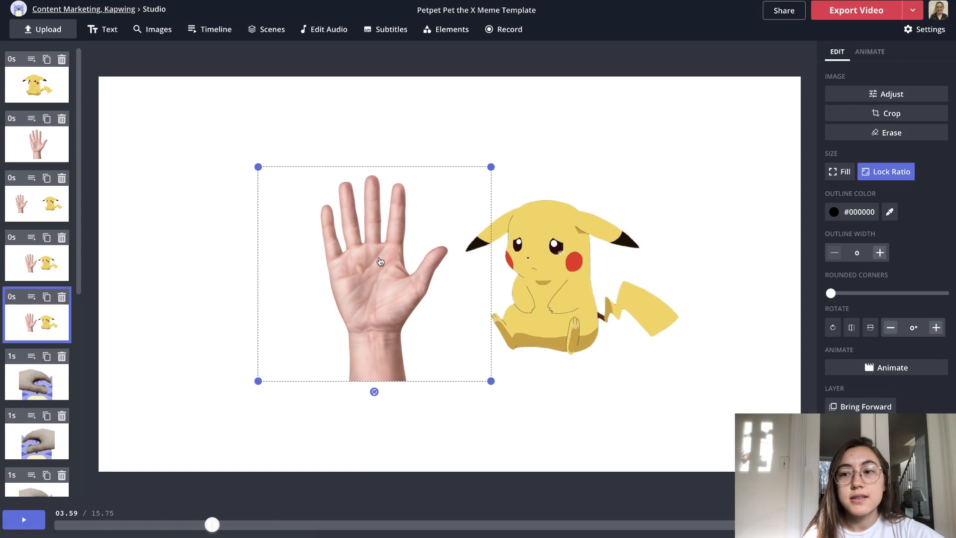
pyautogui.click(861, 53)
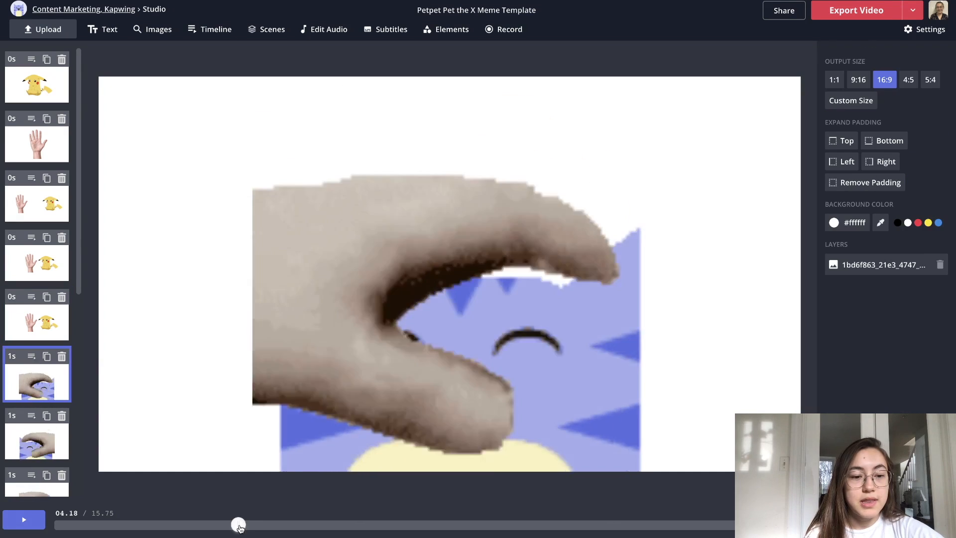
# Step: Play the video from the beginning to check the scenes up to the first petting scene, and reselect the fifth scene
pyautogui.moveTo(239, 524); pyautogui.dragTo(56, 520)
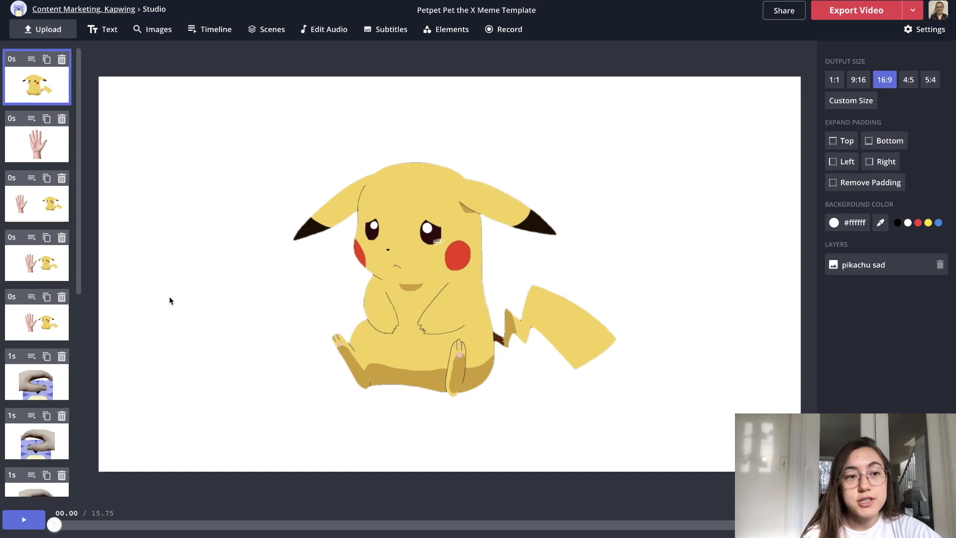
pyautogui.click(26, 524)
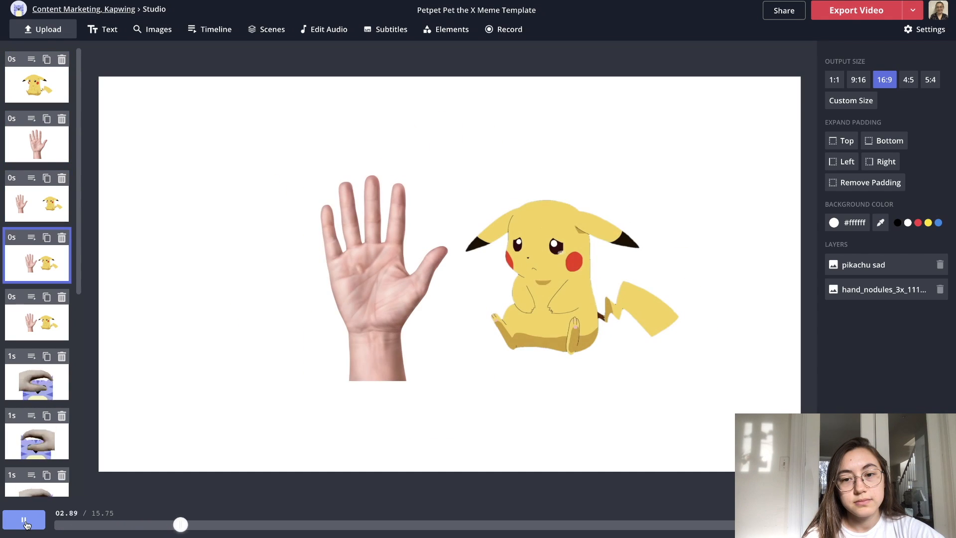
pyautogui.click(26, 523)
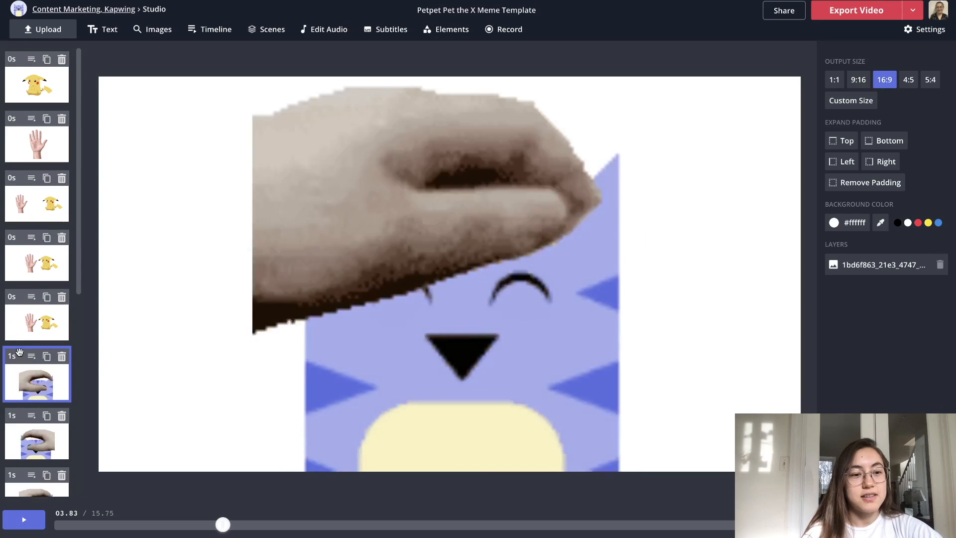
pyautogui.click(23, 332)
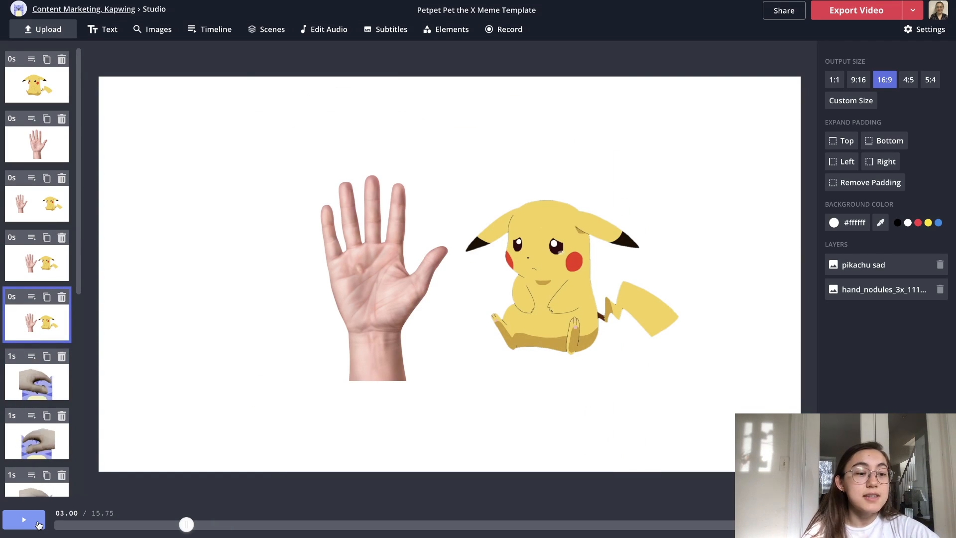
# Step: Examine the cat petting scenes after the fifth scene, including the petting GIF in the sixth, and compare them with the hand-and-Pikachu scene
pyautogui.scroll(-10, 17, 368)
pyautogui.scroll(5, 16, 371)
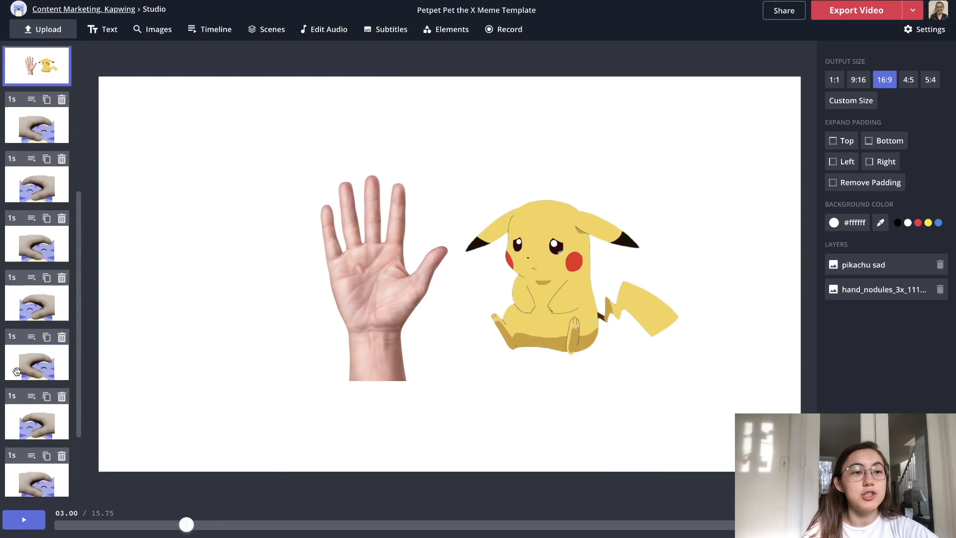
pyautogui.scroll(1, 17, 371)
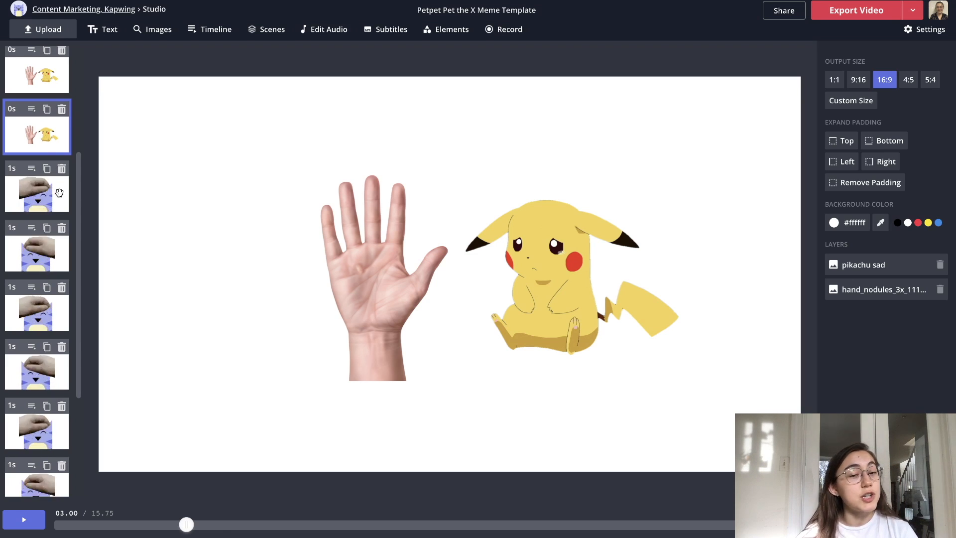
pyautogui.click(59, 193)
pyautogui.click(446, 246)
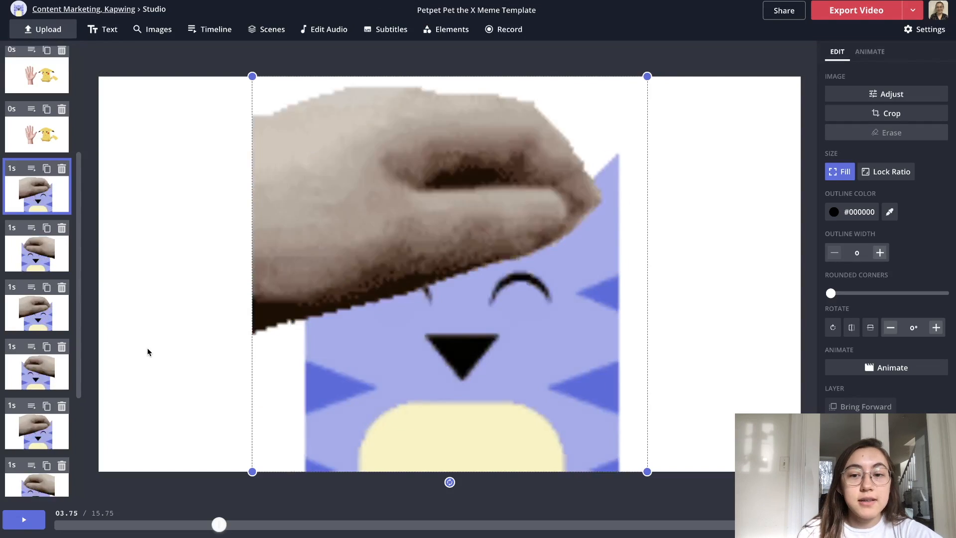
pyautogui.scroll(4, 38, 299)
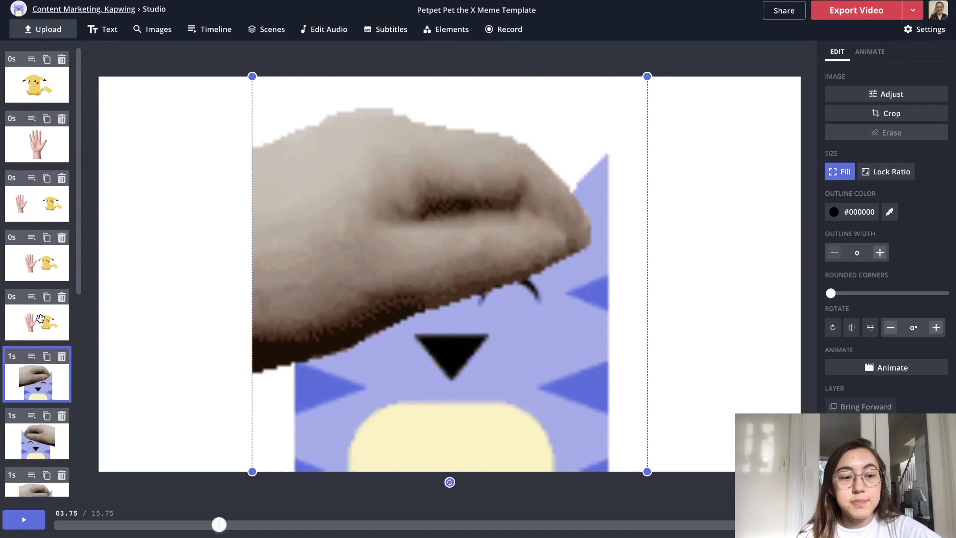
pyautogui.click(40, 319)
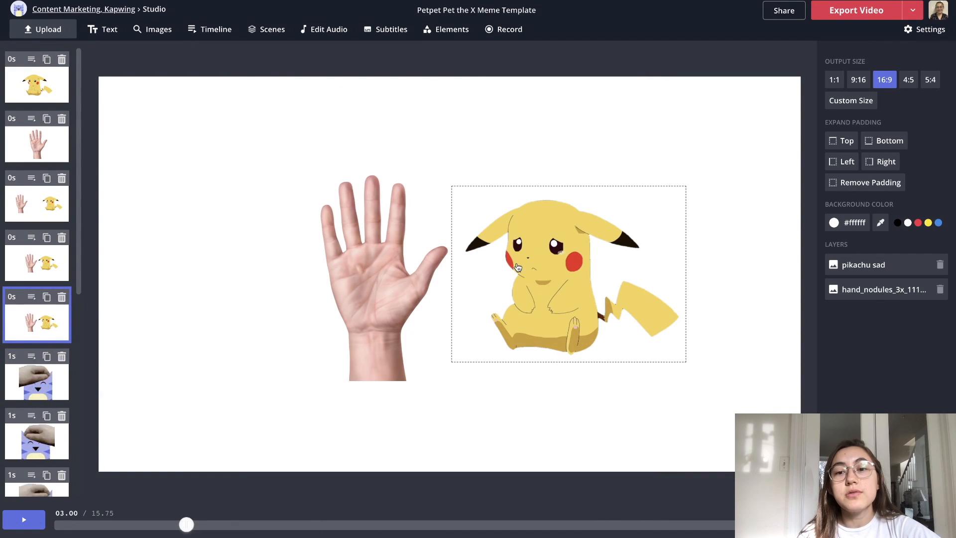
pyautogui.click(47, 393)
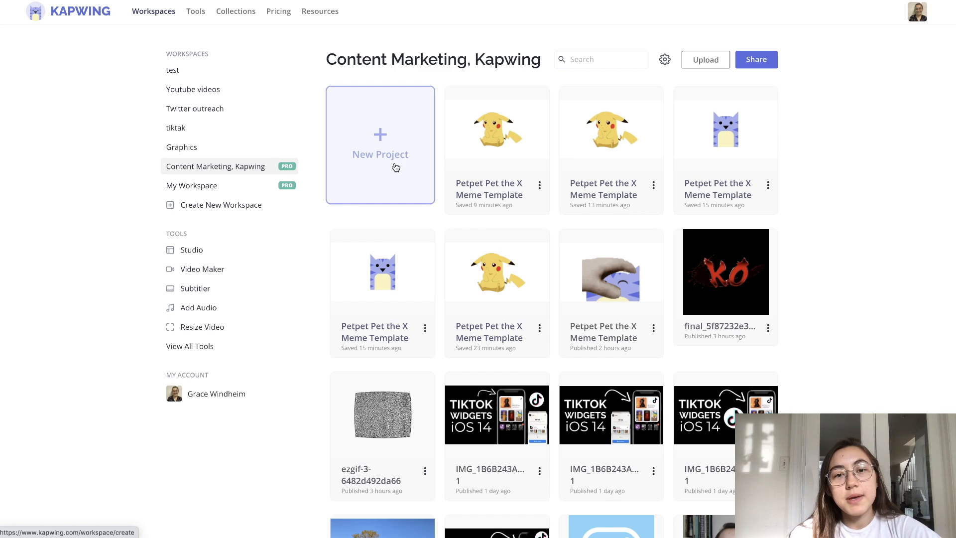
# Step: Create a new project in the Content Marketing workspace, starting with a blank canvas
pyautogui.click(396, 170)
pyautogui.click(426, 184)
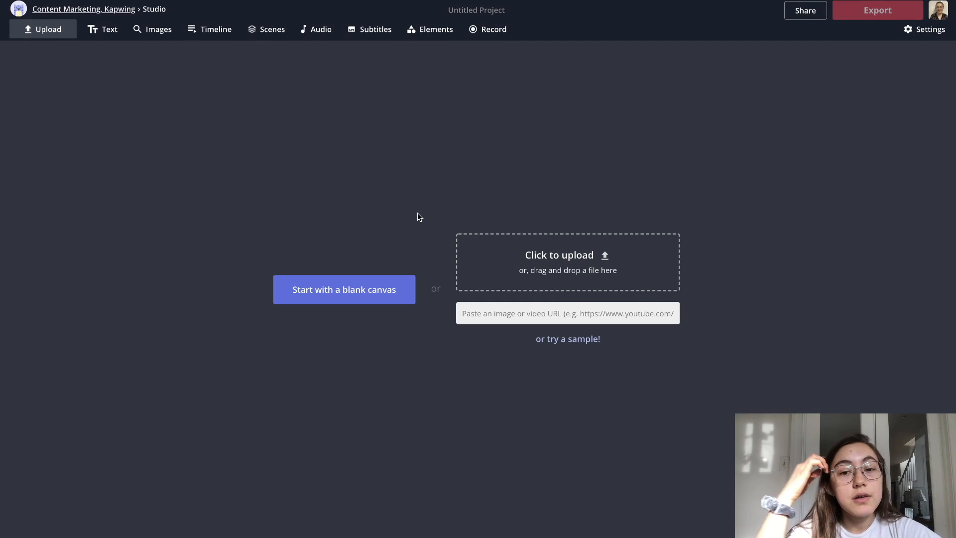
pyautogui.click(350, 287)
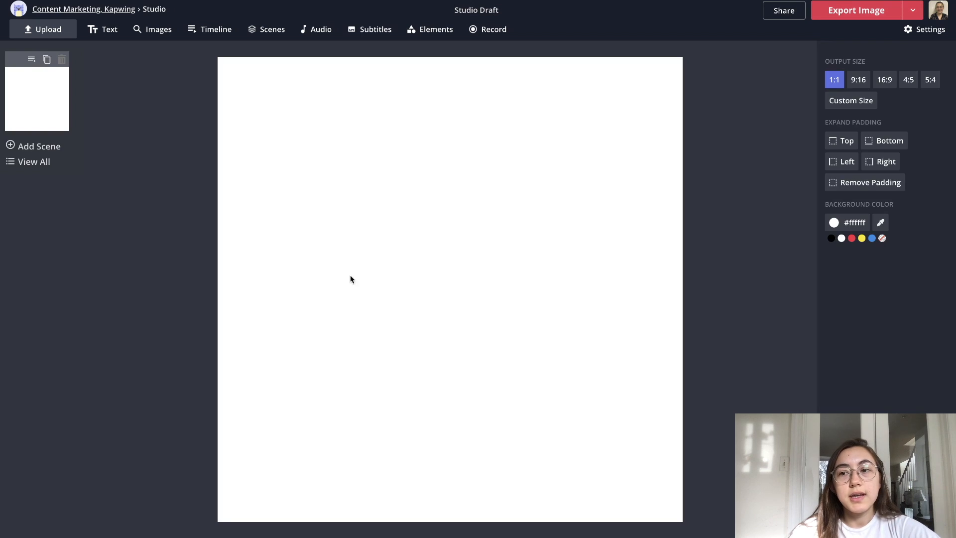
pyautogui.click(57, 38)
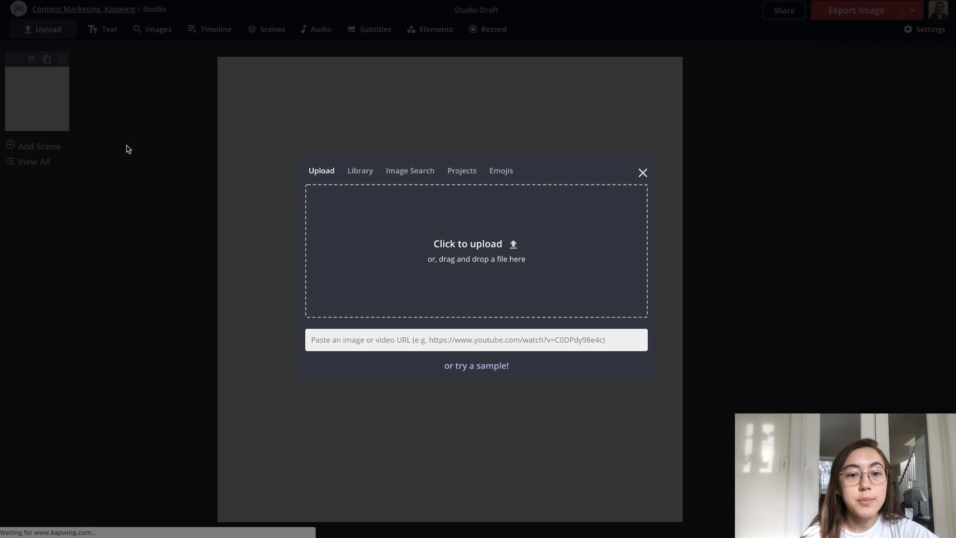
pyautogui.click(250, 218)
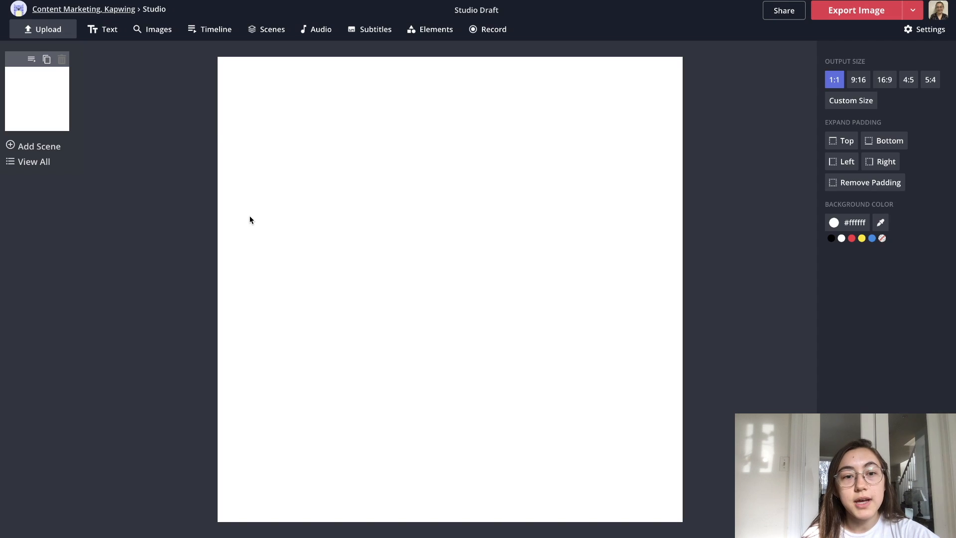
# Step: Search images for "happy pikachu" and add the tote bag picture with the Pikachu face to the canvas
pyautogui.click(164, 29)
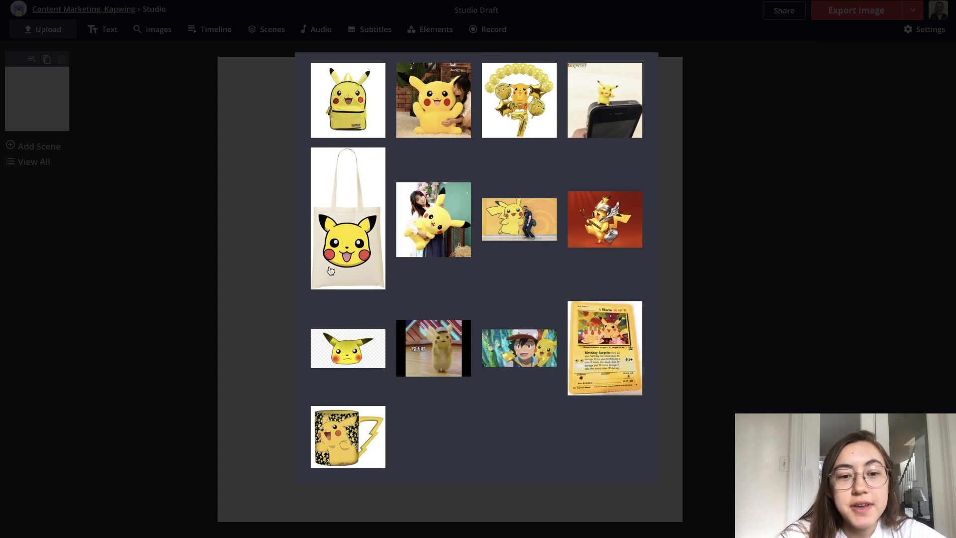
pyautogui.scroll(2, 373, 294)
pyautogui.scroll(-1, 373, 294)
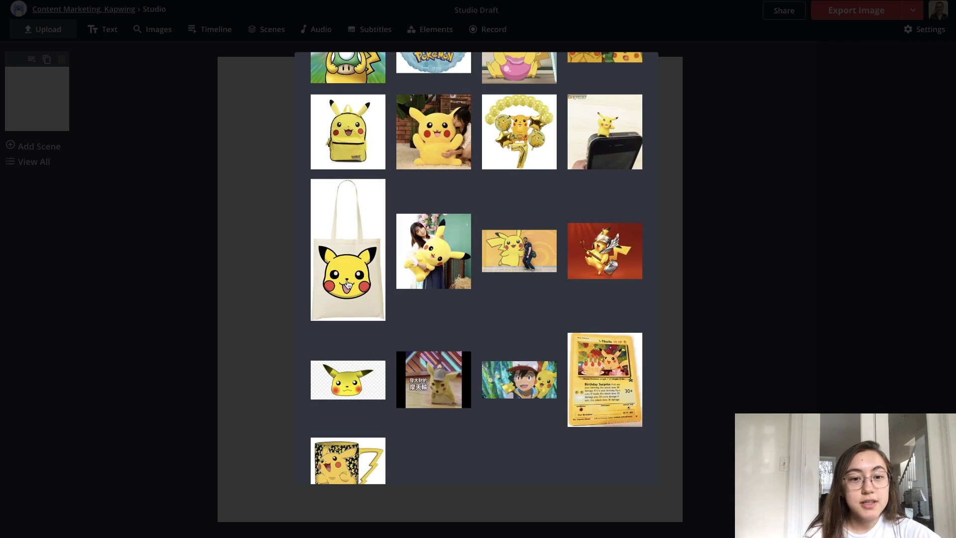
pyautogui.click(362, 297)
# Step: Reposition and enlarge the tote bag picture on the canvas, and set the canvas background to no color
pyautogui.moveTo(401, 350); pyautogui.dragTo(404, 274)
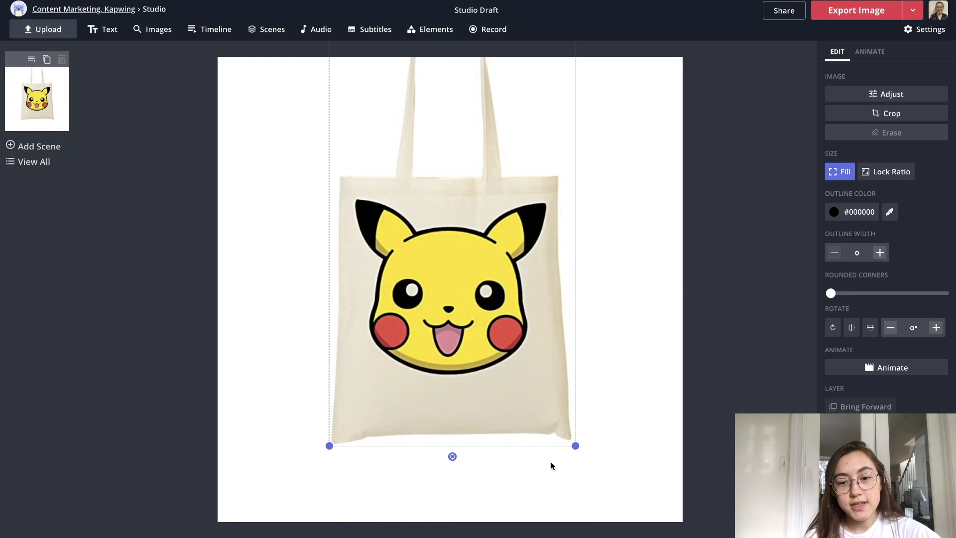
pyautogui.moveTo(573, 445); pyautogui.dragTo(517, 345)
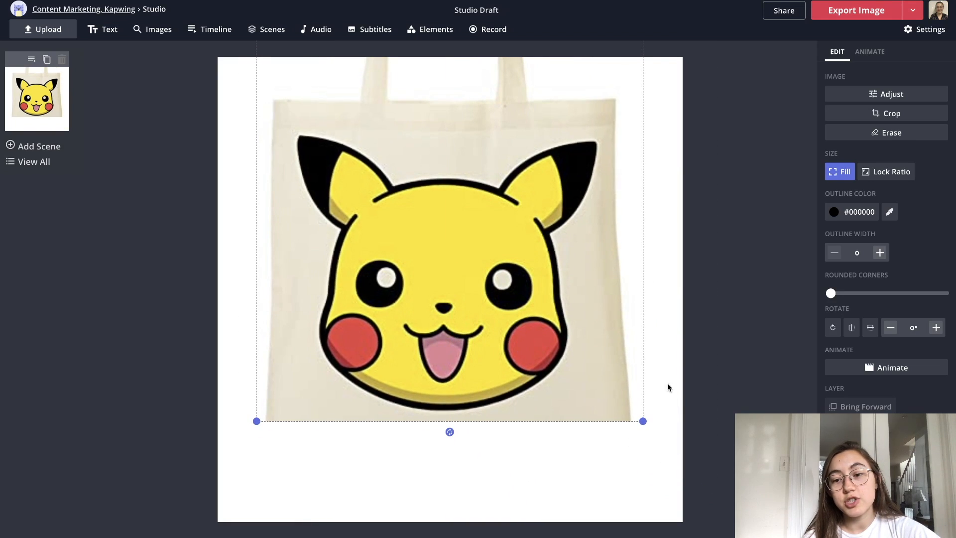
pyautogui.click(665, 337)
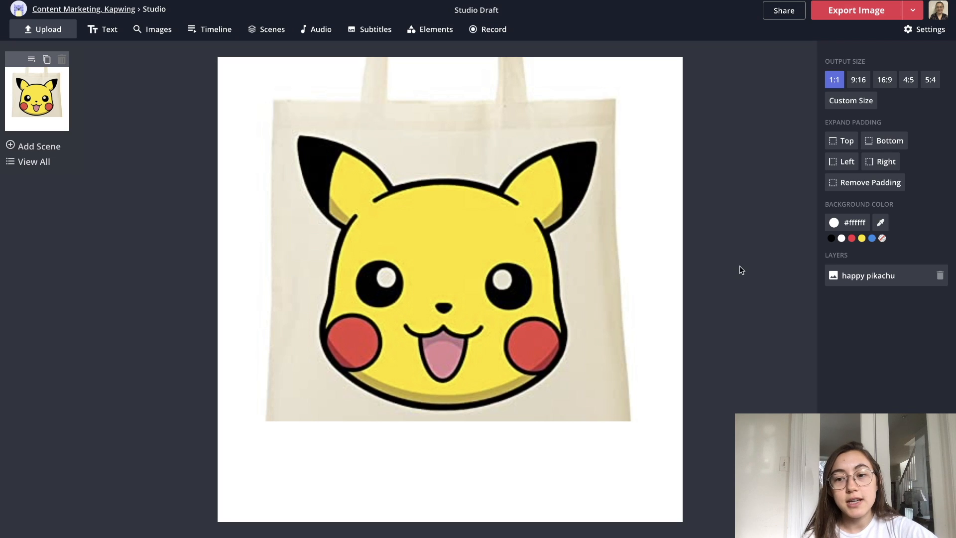
pyautogui.click(882, 239)
pyautogui.moveTo(553, 234)
pyautogui.mouseDown()
pyautogui.moveTo(542, 301)
pyautogui.moveTo(546, 237)
pyautogui.mouseUp()
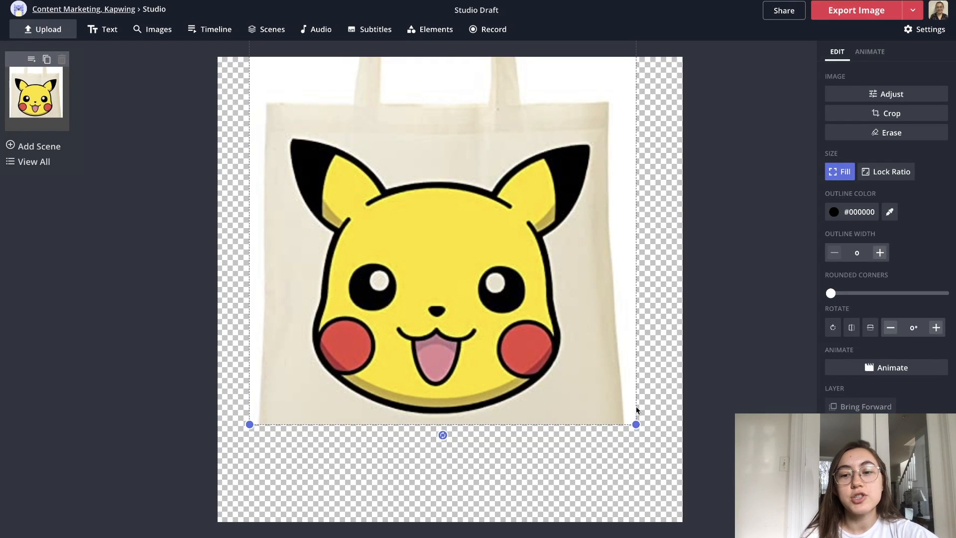
pyautogui.moveTo(636, 426); pyautogui.dragTo(633, 476)
pyautogui.moveTo(550, 420)
pyautogui.mouseDown()
pyautogui.moveTo(551, 348)
pyautogui.moveTo(559, 415)
pyautogui.mouseUp()
# Step: Erase the white background and the tote bag fabric around the Pikachu face with the Magic Wand
pyautogui.click(867, 134)
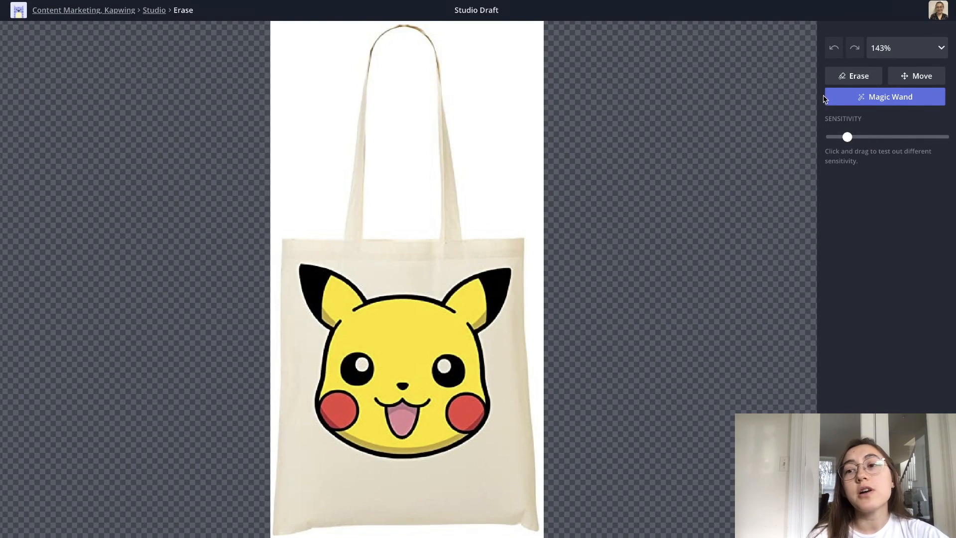
pyautogui.click(517, 147)
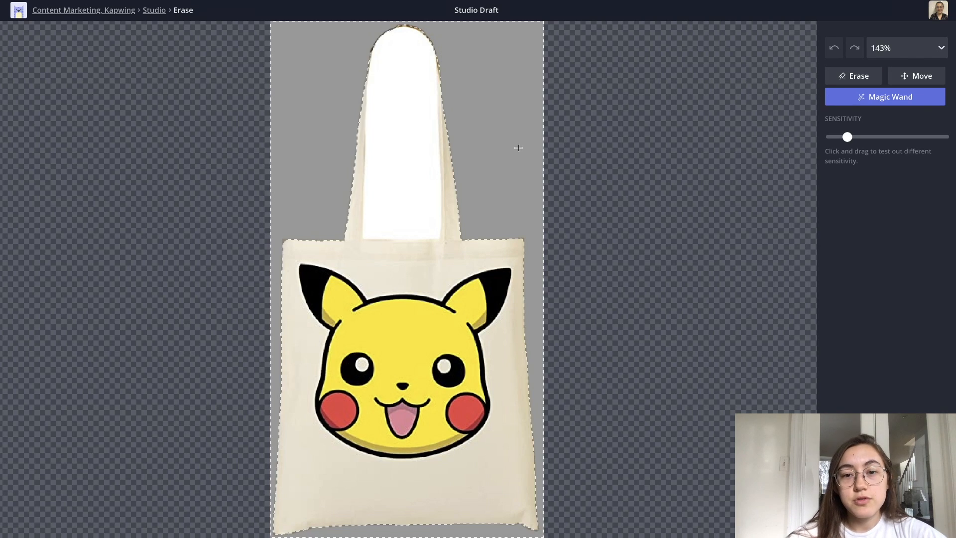
pyautogui.press('Delete')
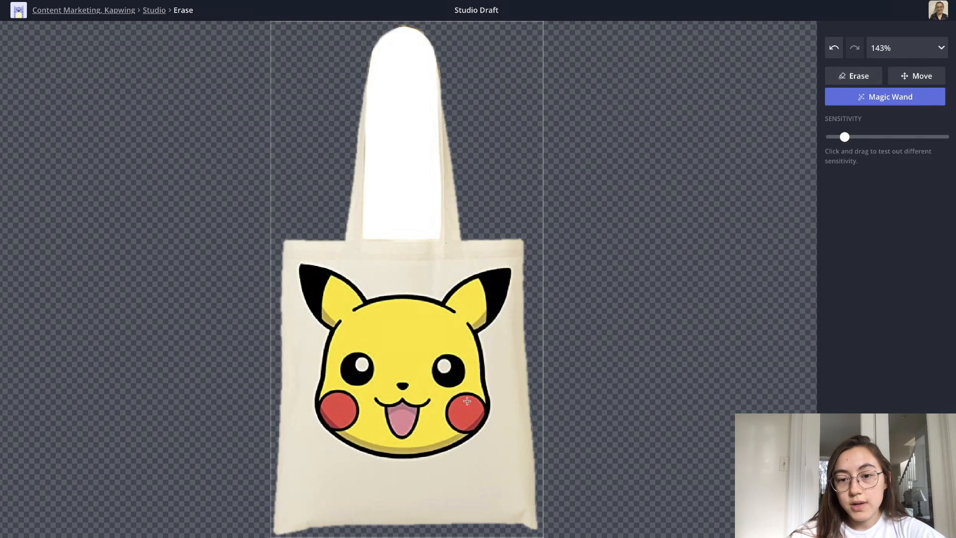
pyautogui.click(504, 378)
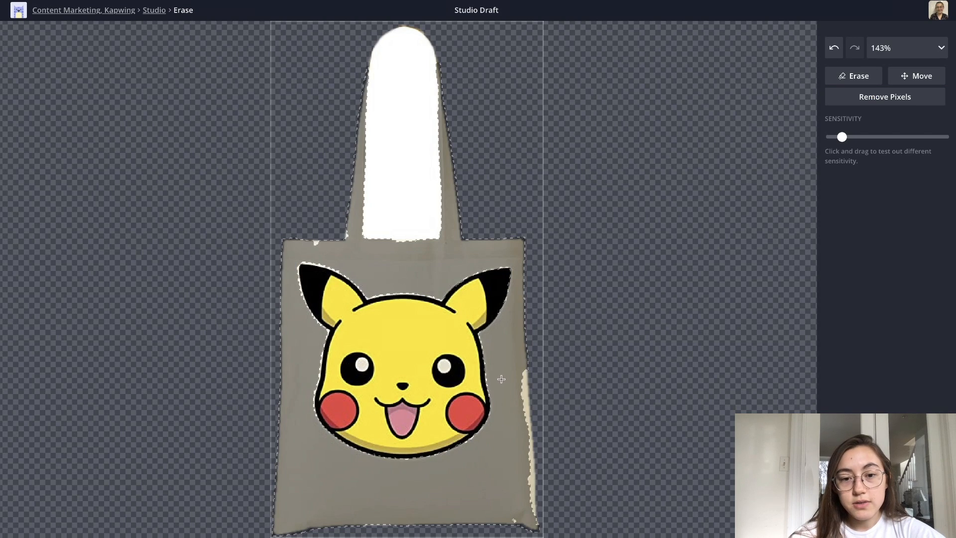
pyautogui.press('Delete')
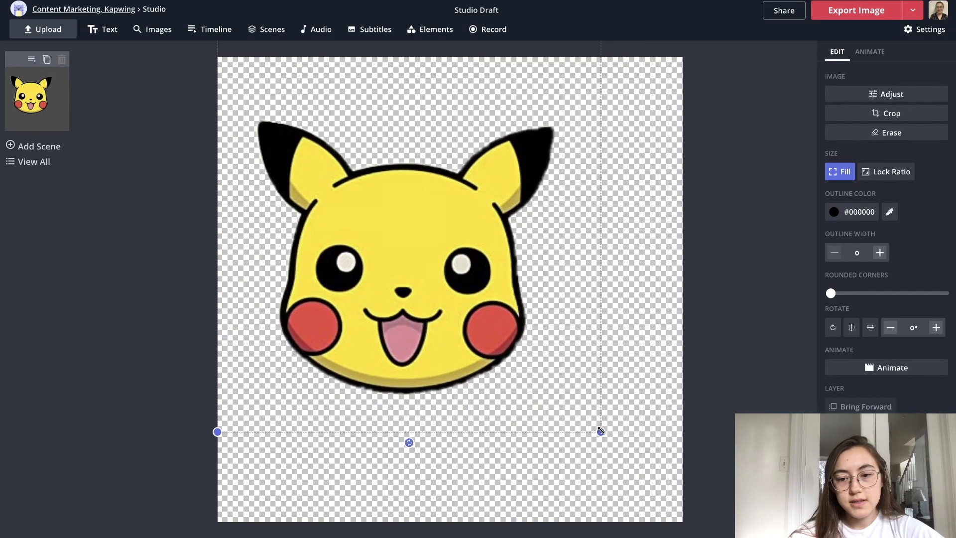
# Step: Enlarge the Pikachu face to nearly fill the canvas, and export and download it as a PNG image
pyautogui.moveTo(601, 432); pyautogui.dragTo(674, 478)
pyautogui.click(742, 359)
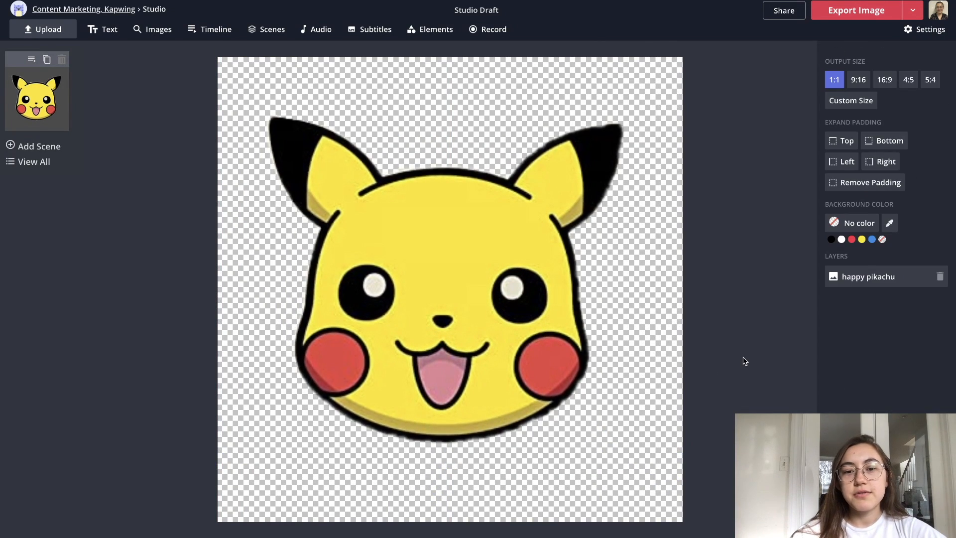
pyautogui.click(846, 11)
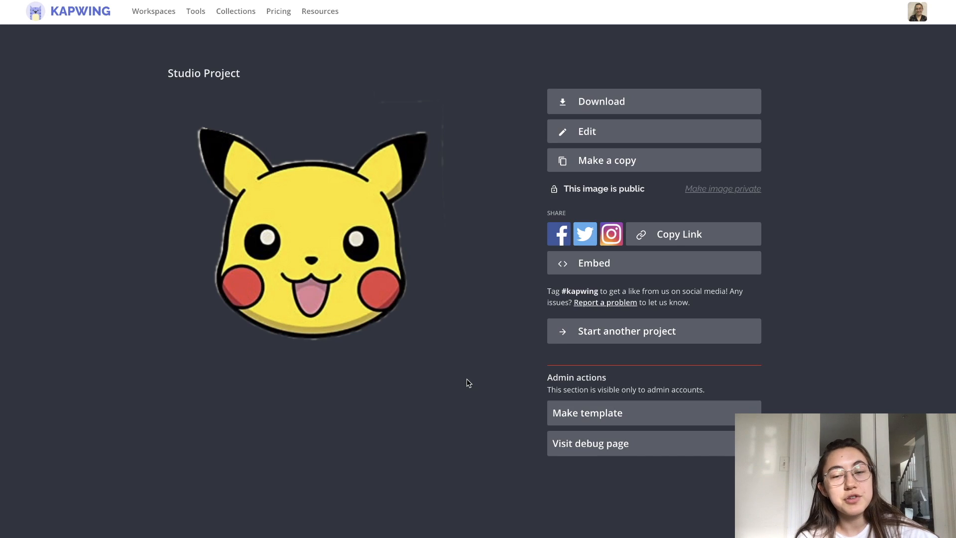
pyautogui.click(585, 98)
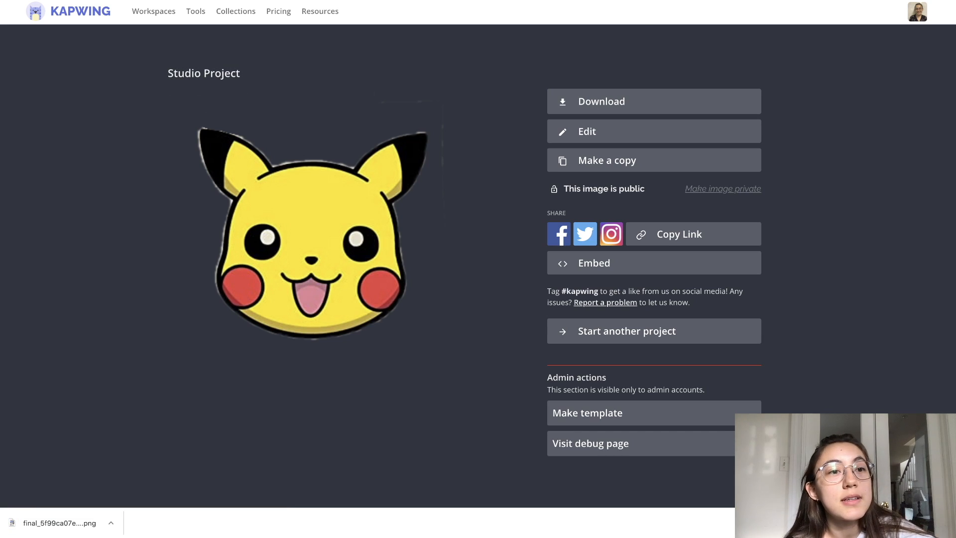
# Step: Upload the downloaded Pikachu PNG to the petpet generator, fit it under the hand in adjust mode, set the speed to 28 and play the preview
pyautogui.click(204, 1)
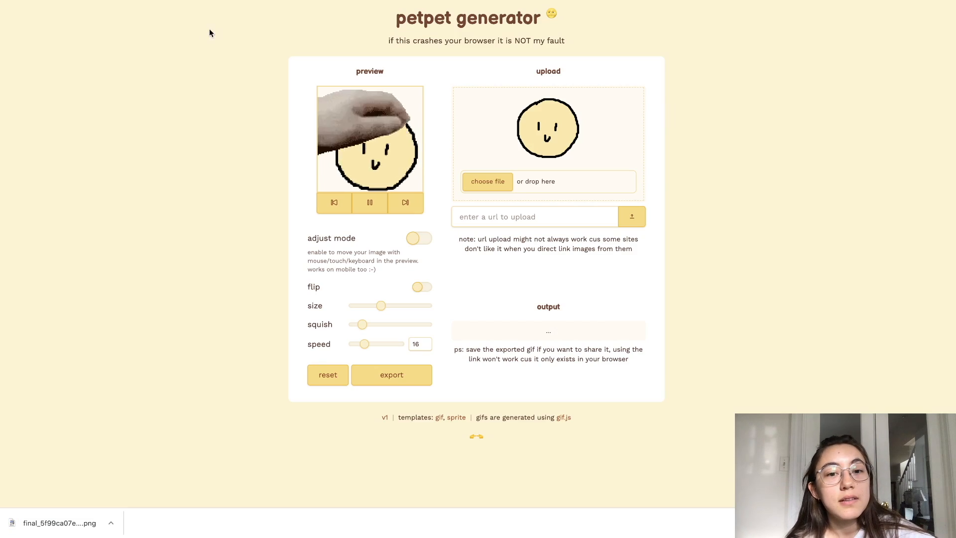
pyautogui.click(491, 183)
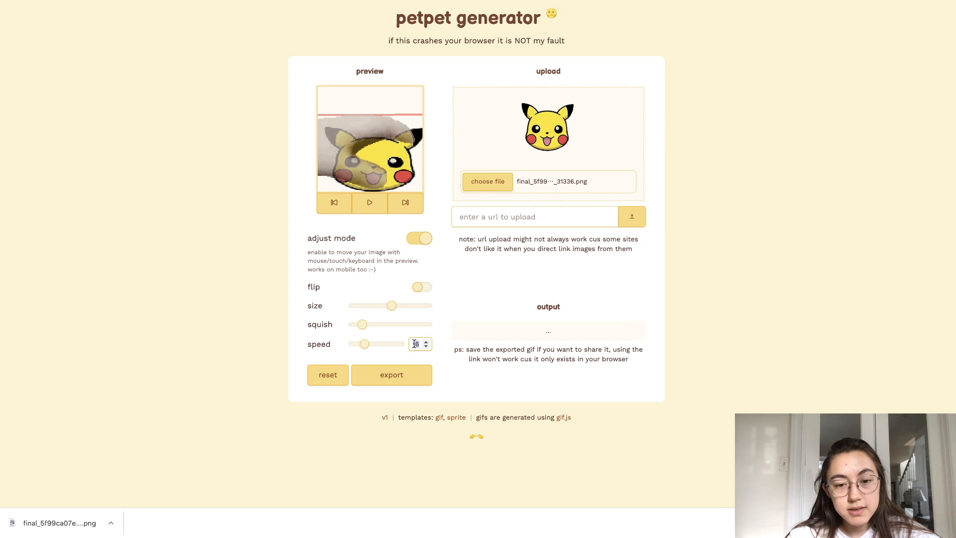
pyautogui.write('8')
pyautogui.click(364, 208)
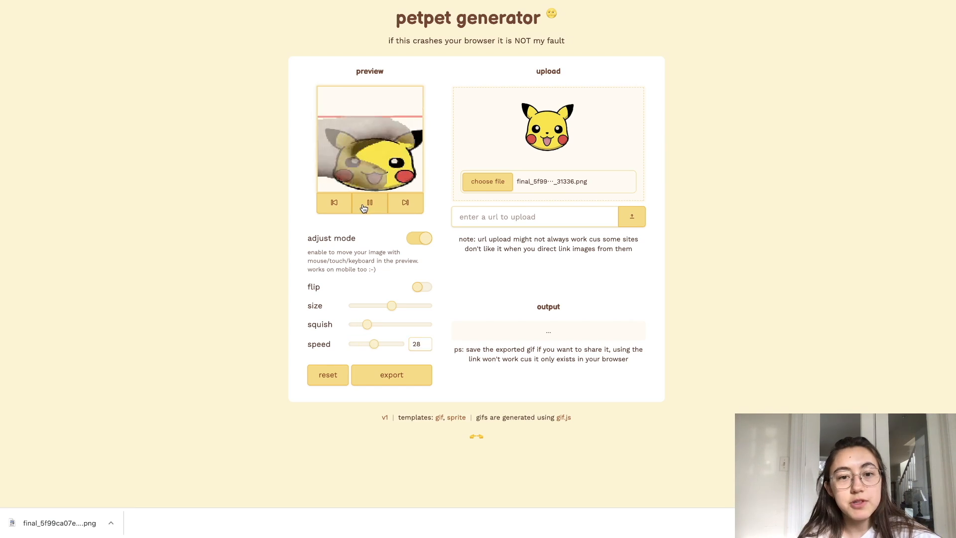
# Step: Export the Pikachu petting animation and save the output as pika.gif
pyautogui.click(389, 378)
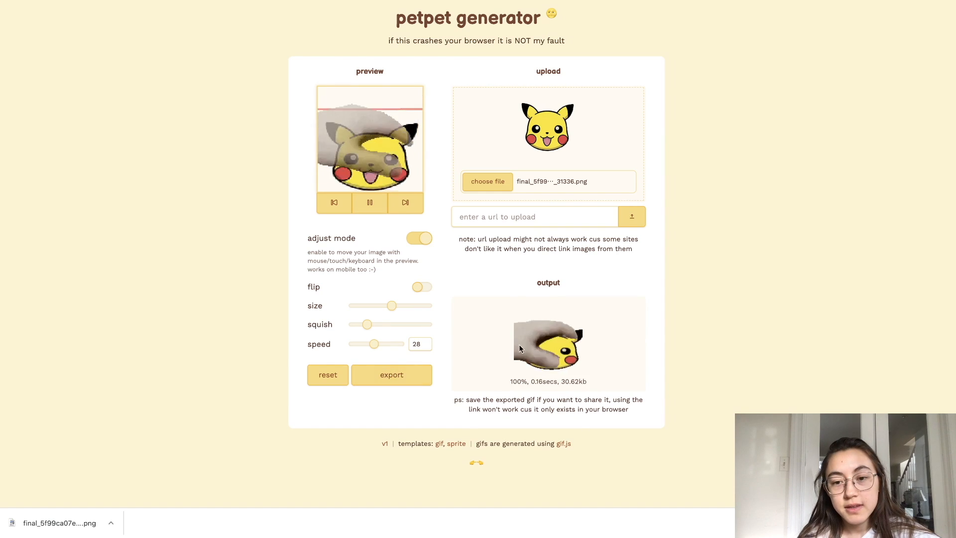
pyautogui.rightClick(552, 350)
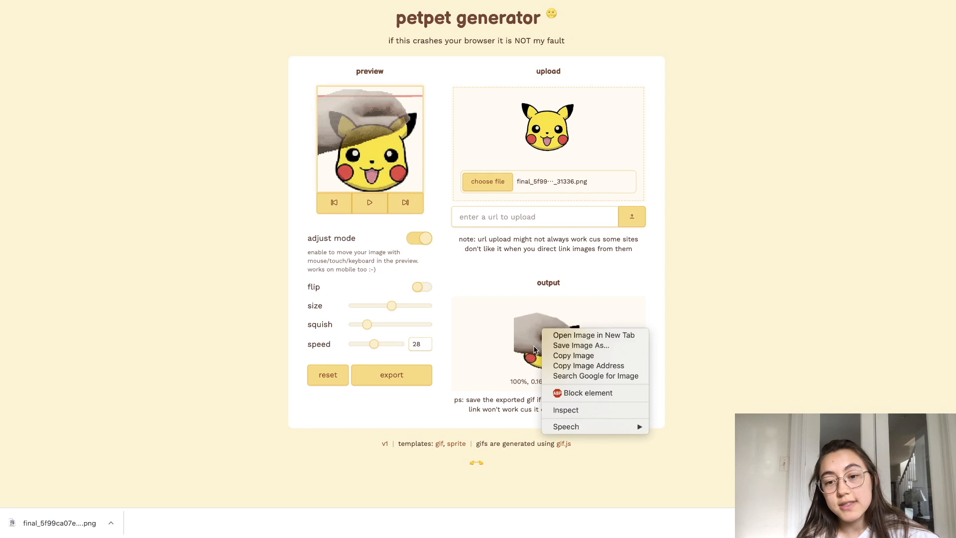
pyautogui.click(581, 346)
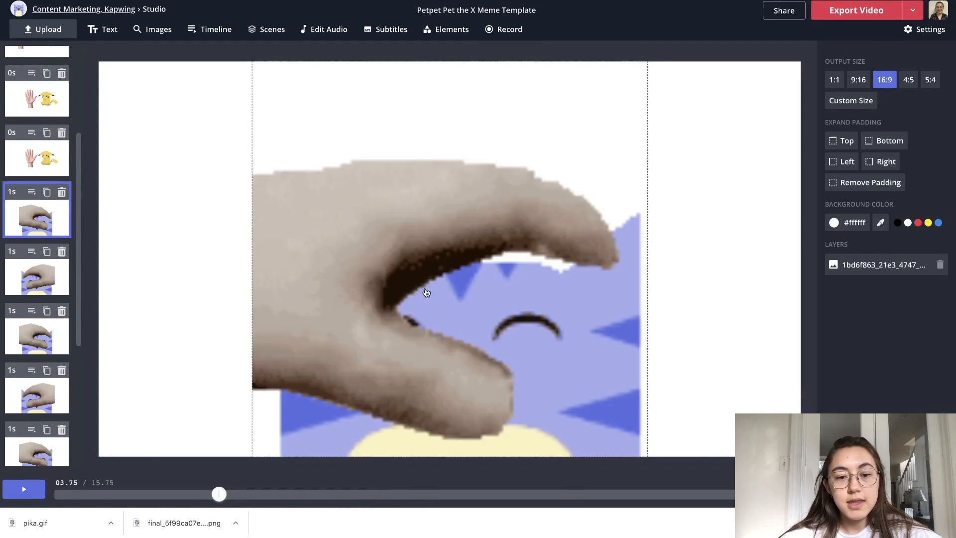
# Step: Switch back to the Kapwing meme project and replace the cat GIF in the sixth scene with pika.gif, centered on the canvas
pyautogui.moveTo(68, 529); pyautogui.dragTo(432, 271)
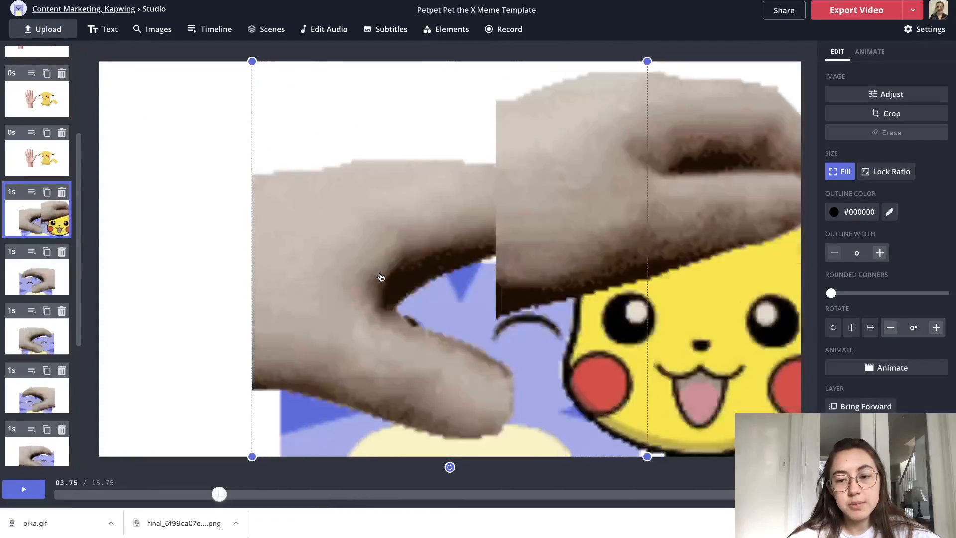
pyautogui.click(380, 277)
pyautogui.moveTo(645, 263); pyautogui.dragTo(420, 262)
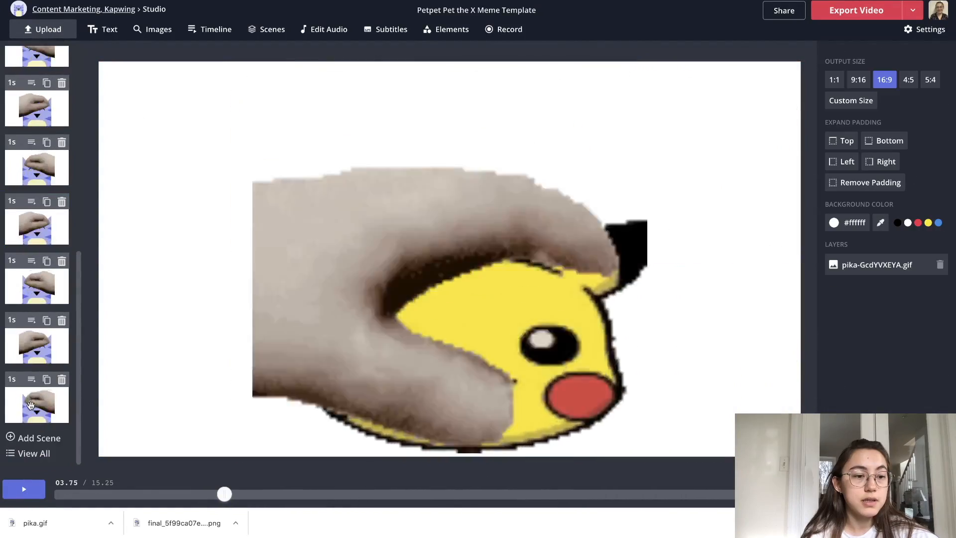
# Step: Delete all the remaining cat scenes that follow the Pikachu petting scene
pyautogui.scroll(4, 31, 404)
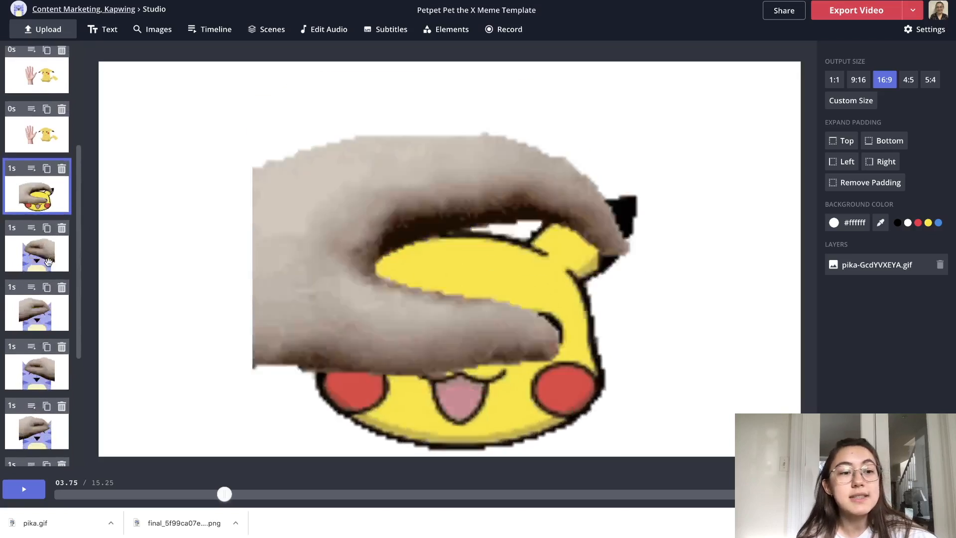
pyautogui.scroll(-1, 54, 194)
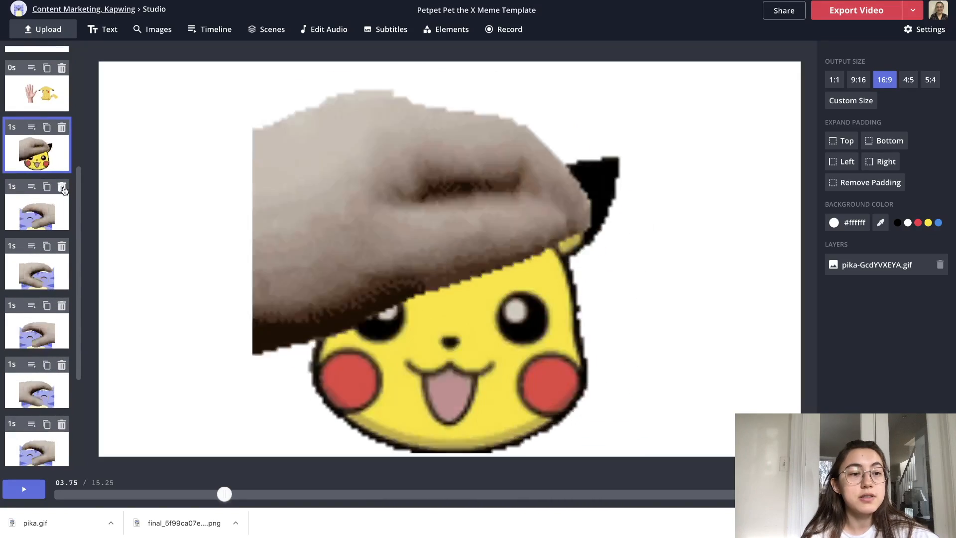
pyautogui.click(62, 187)
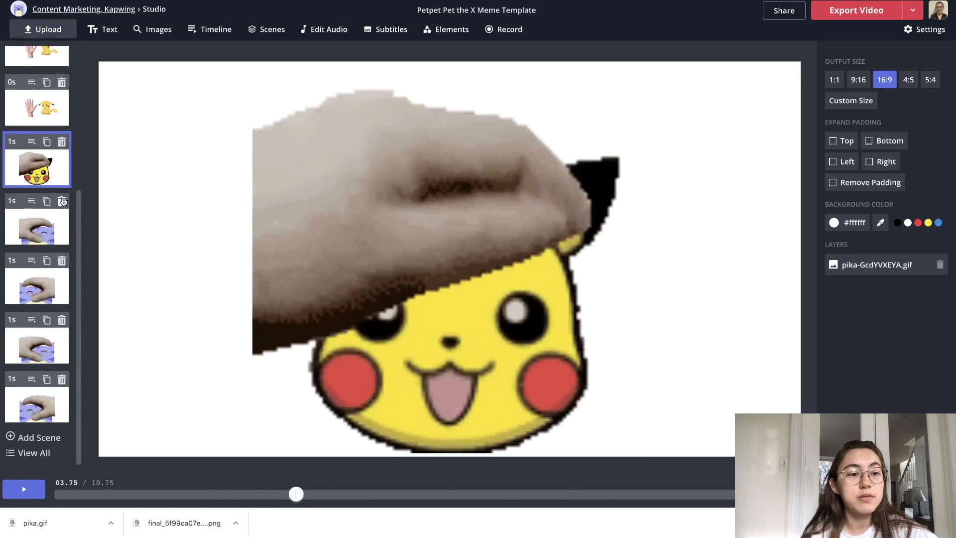
pyautogui.click(61, 202)
pyautogui.click(62, 262)
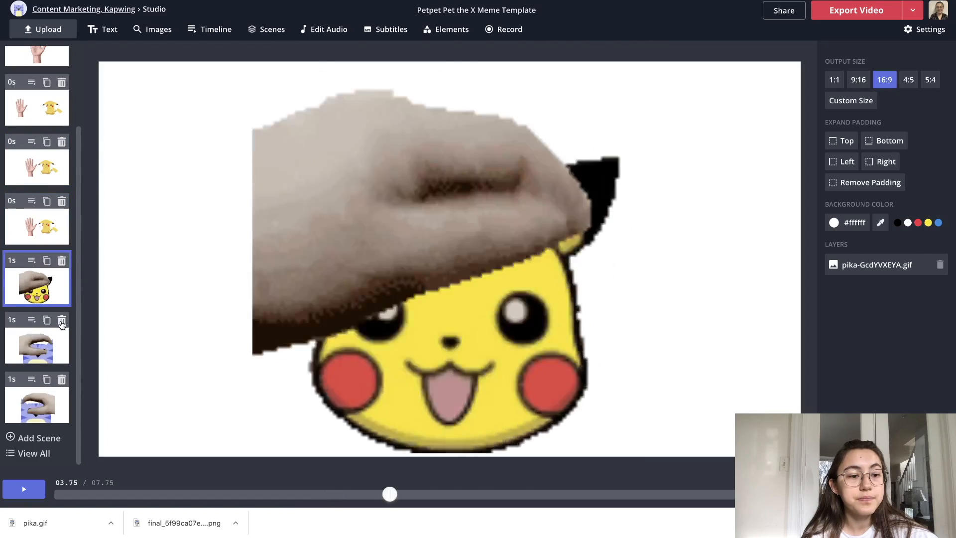
pyautogui.click(61, 319)
pyautogui.click(61, 319)
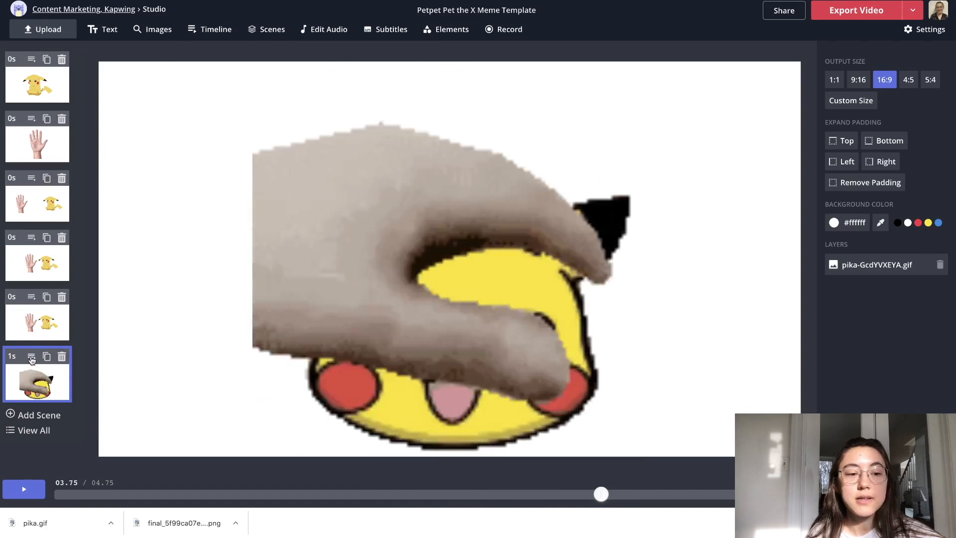
# Step: Set a custom duration of 1.5 seconds for the Pikachu petting scene and return to the studio
pyautogui.click(31, 356)
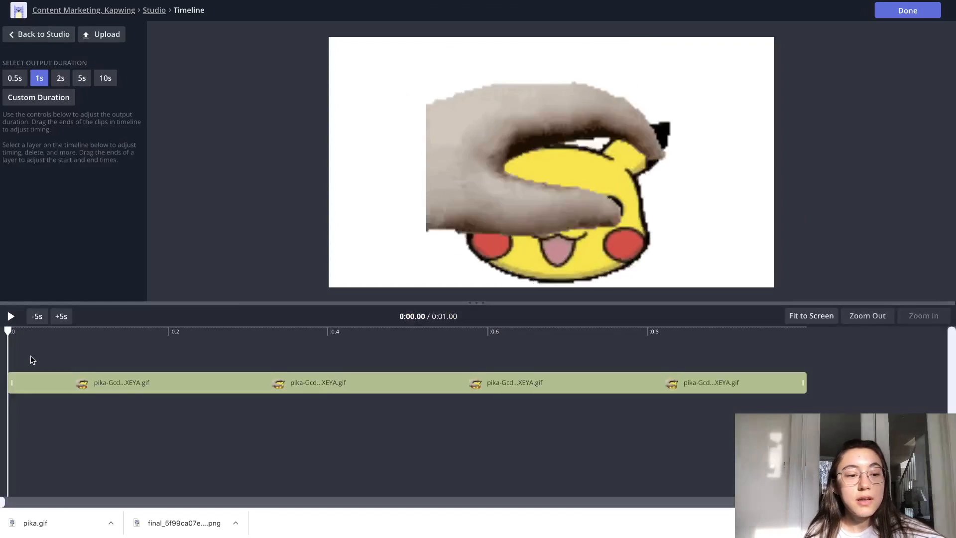
pyautogui.click(38, 98)
pyautogui.write('.5')
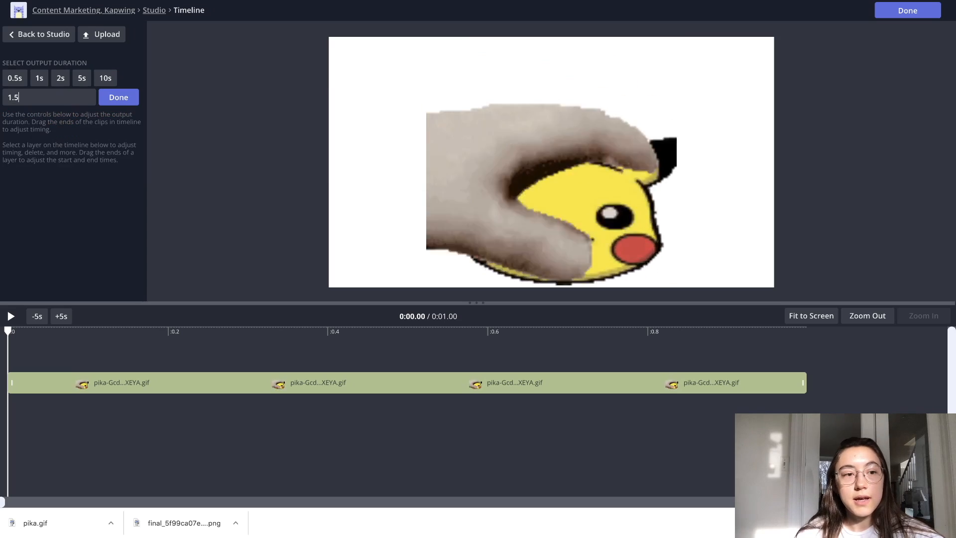
pyautogui.click(122, 97)
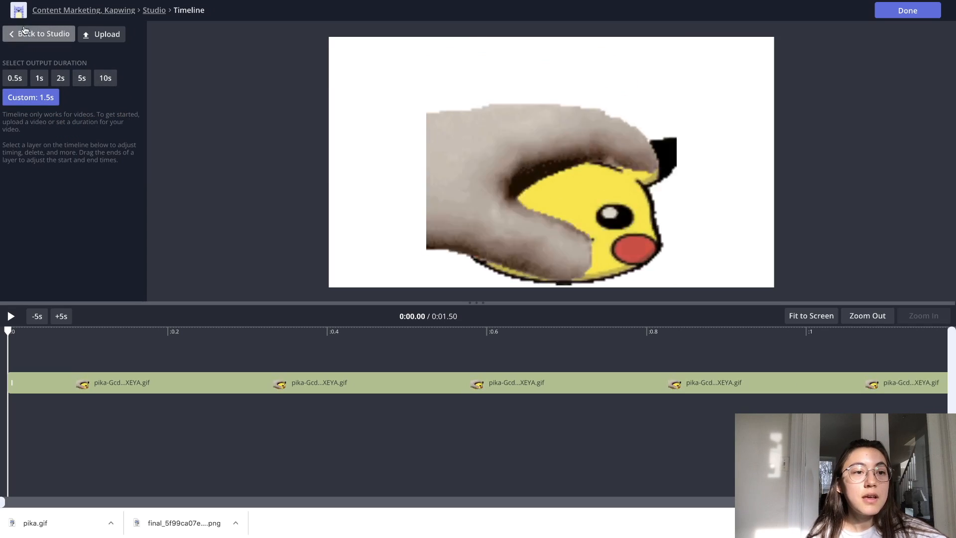
pyautogui.click(36, 33)
# Step: Duplicate the Pikachu petting scene seven times to make eight petting scenes in a row
pyautogui.click(29, 383)
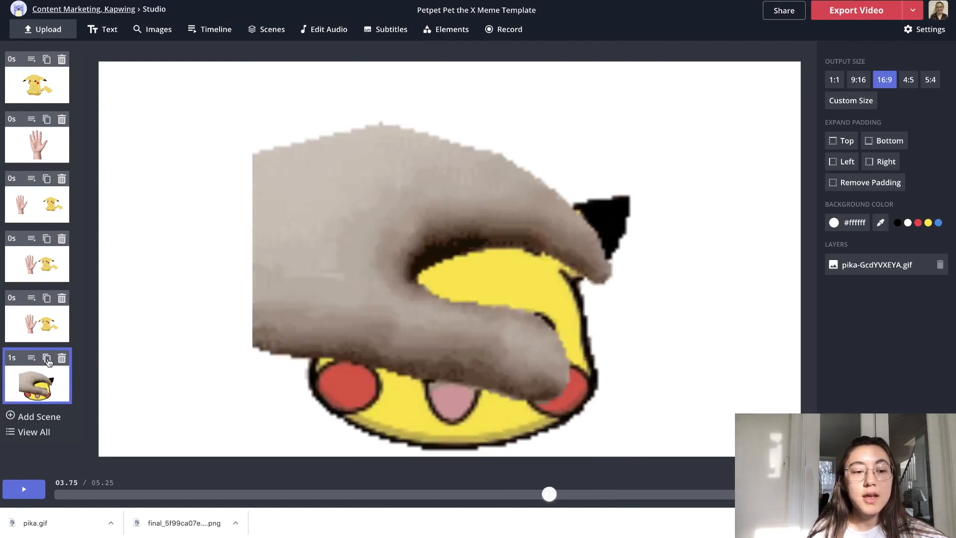
pyautogui.click(47, 361)
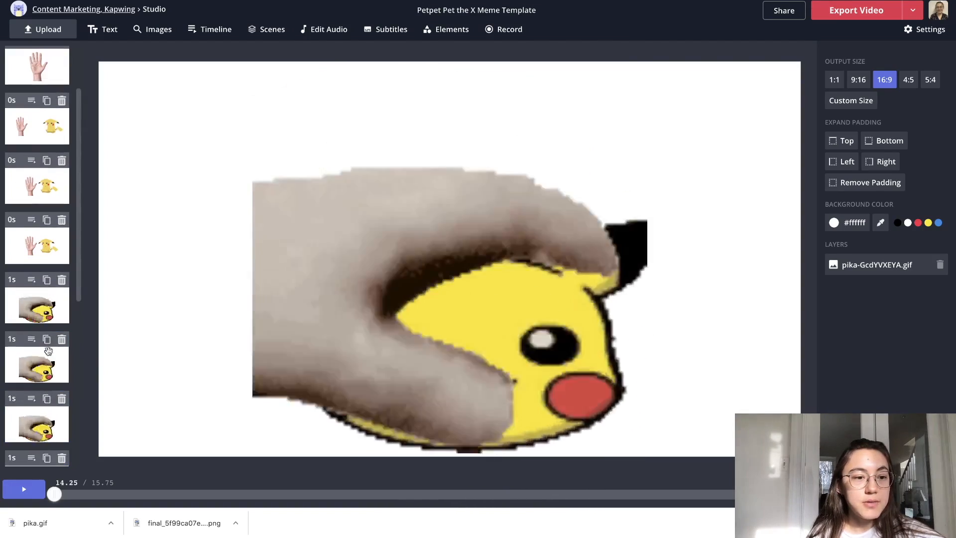
pyautogui.scroll(-6, 48, 347)
pyautogui.scroll(10, 49, 348)
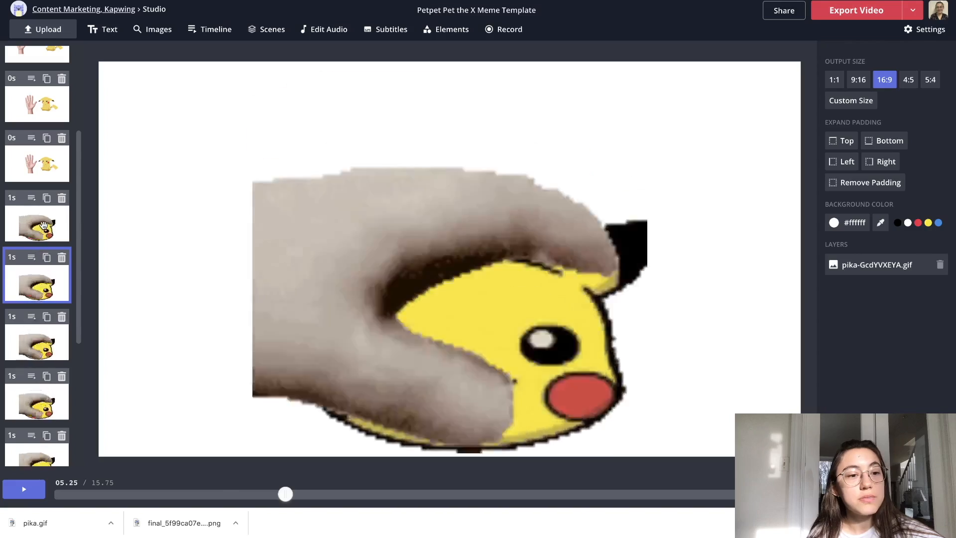
# Step: Flip the Pikachu petting GIF horizontally in the second petting scene
pyautogui.scroll(-1, 44, 225)
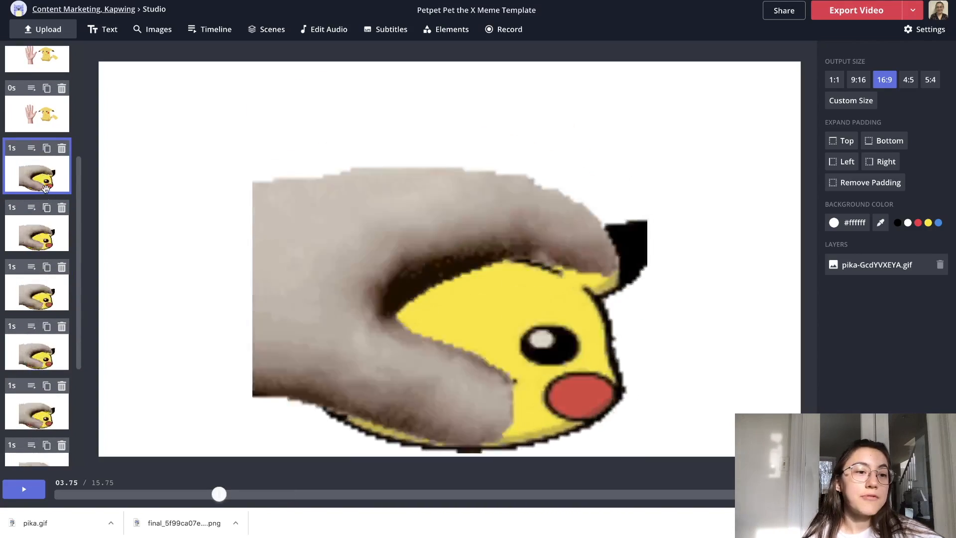
pyautogui.scroll(-1, 43, 194)
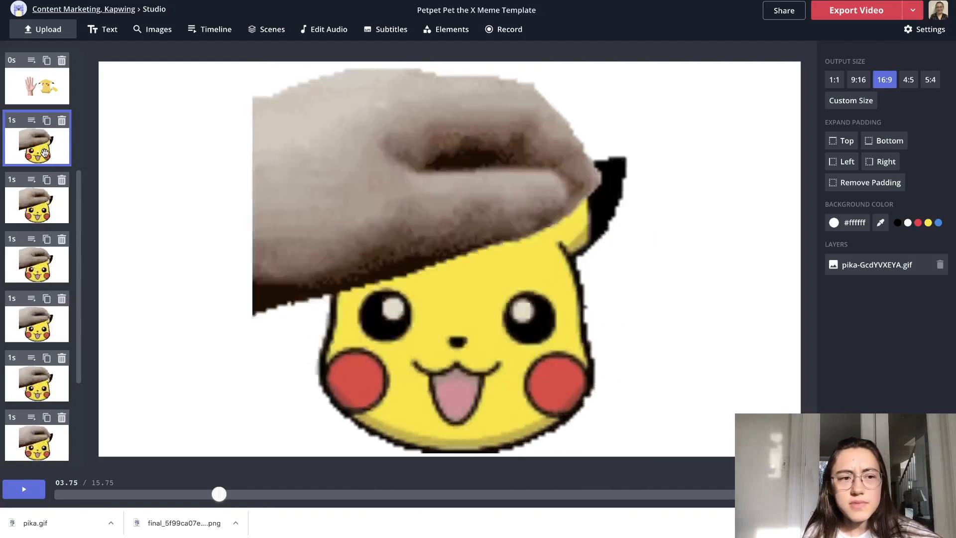
pyautogui.scroll(2, 34, 208)
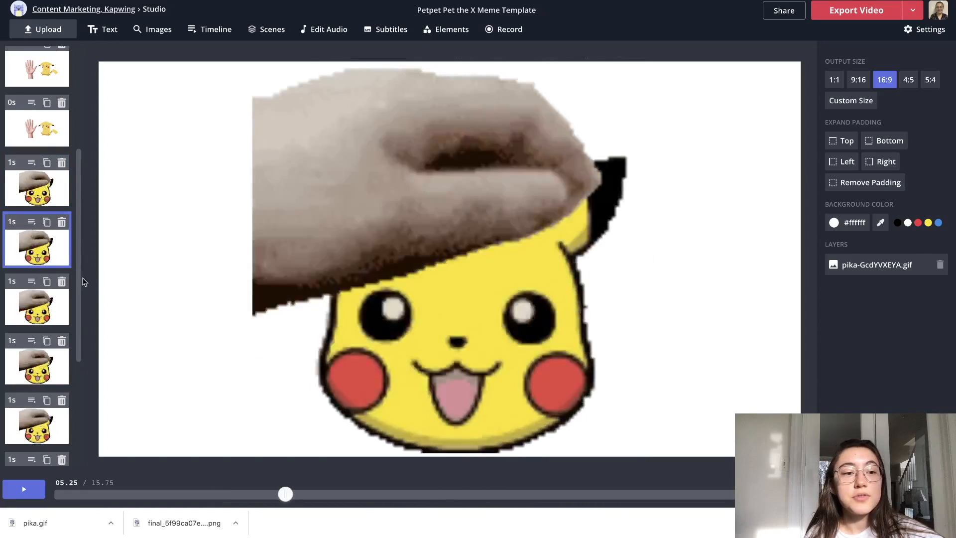
pyautogui.click(375, 282)
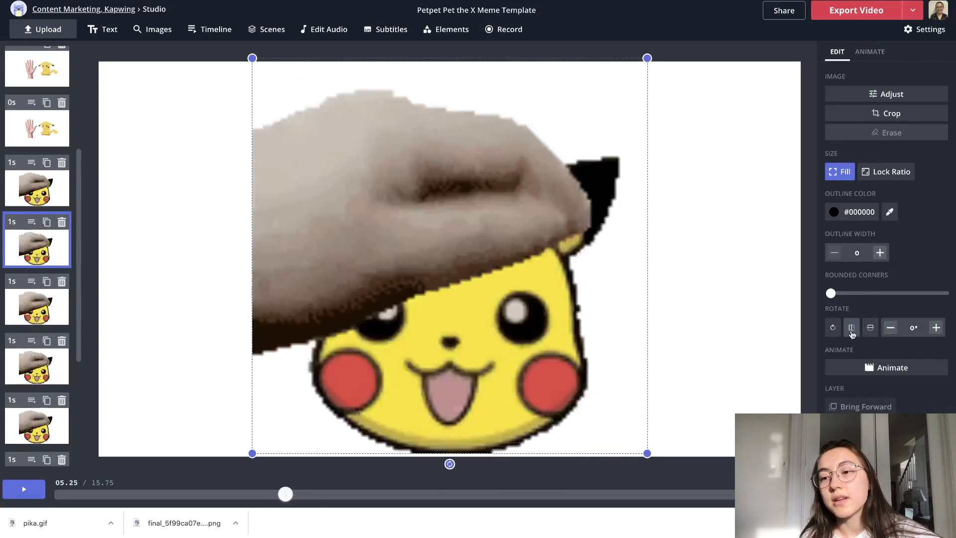
pyautogui.click(852, 329)
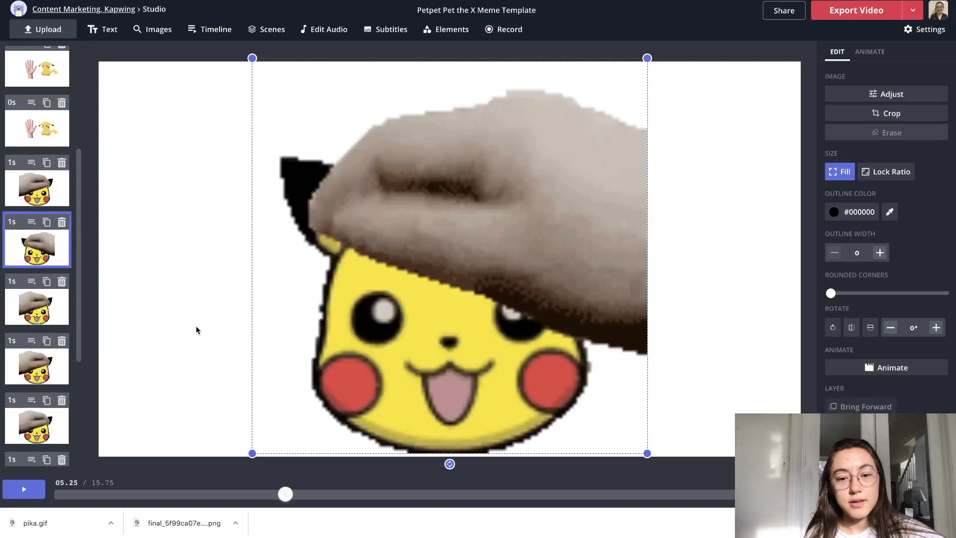
# Step: Flip the petting GIF horizontally in the fourth, sixth and eighth petting scenes so that the direction alternates
pyautogui.scroll(-2, 41, 308)
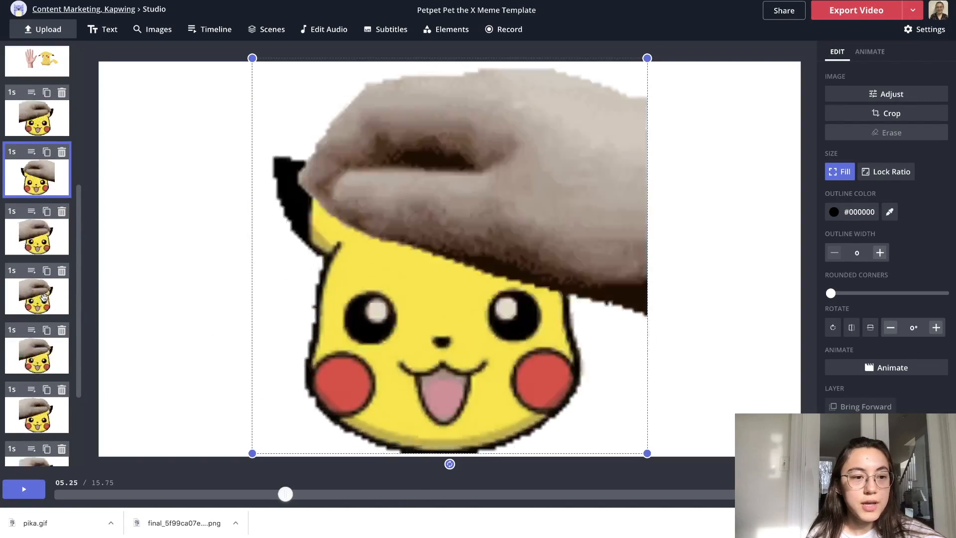
pyautogui.click(44, 298)
pyautogui.click(405, 318)
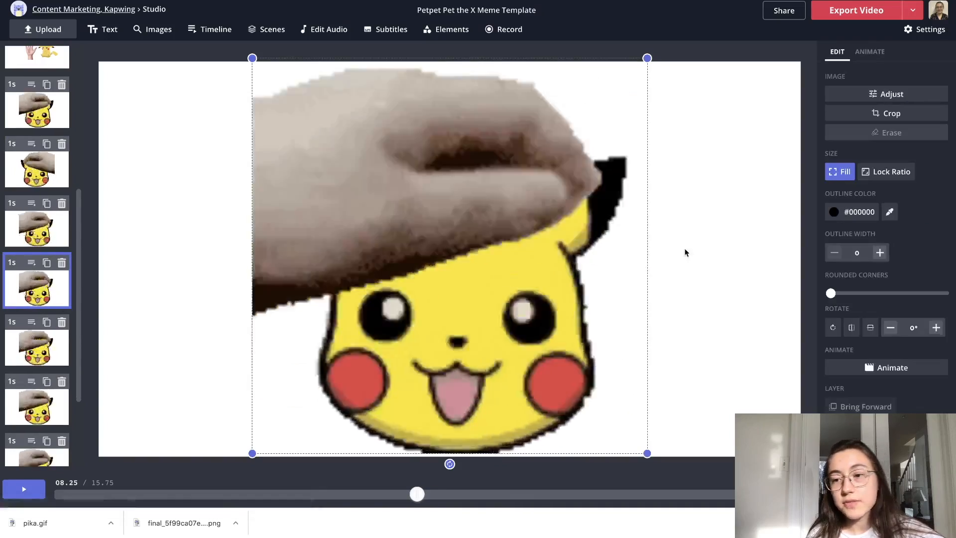
pyautogui.click(852, 328)
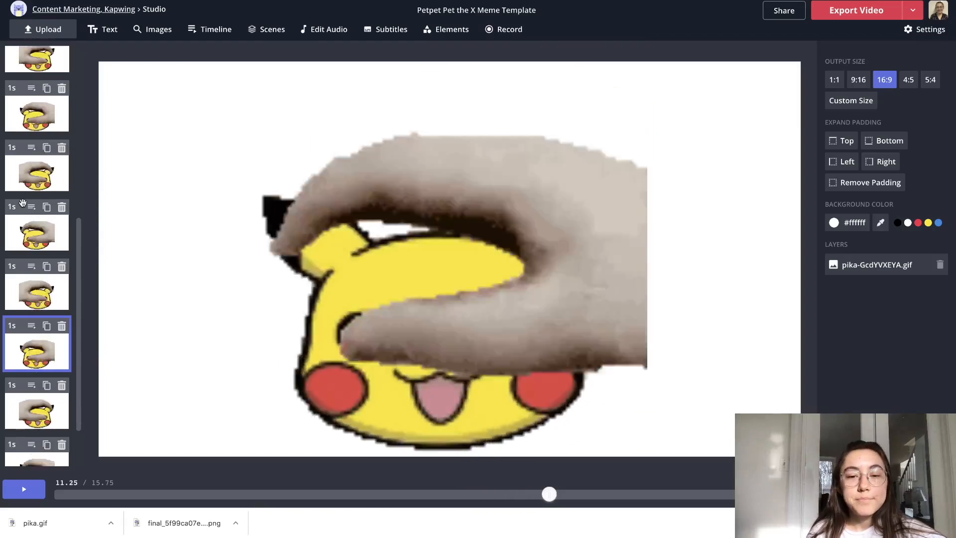
pyautogui.scroll(1, 23, 202)
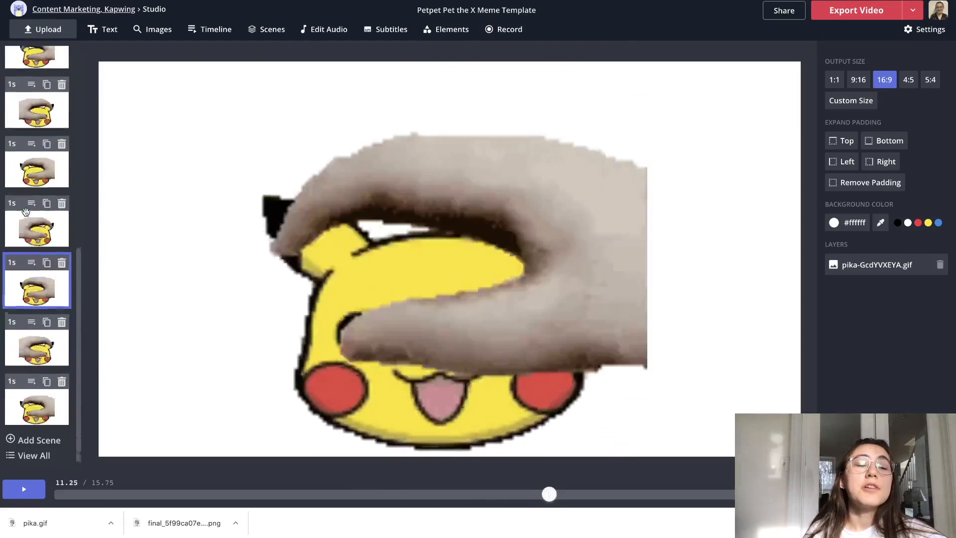
pyautogui.scroll(3, 25, 212)
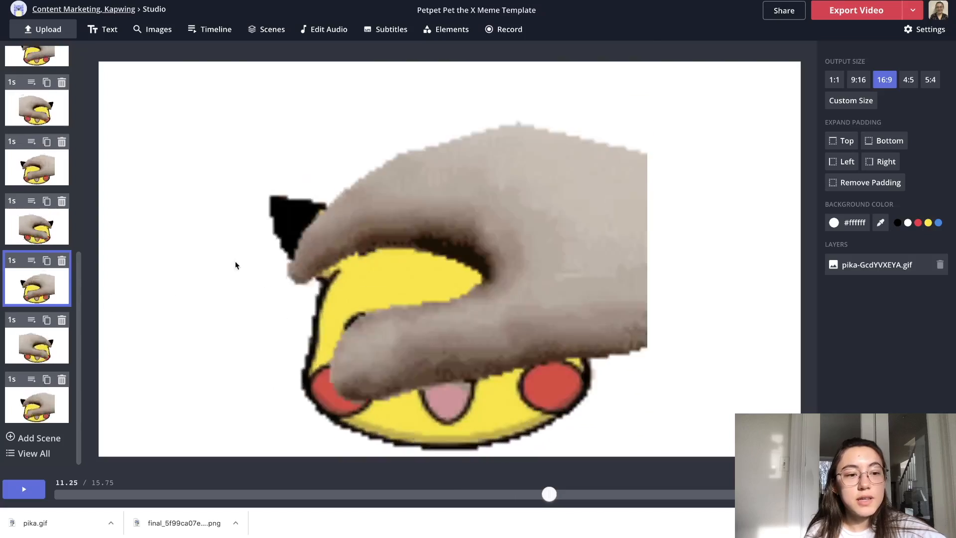
pyautogui.scroll(1, 42, 249)
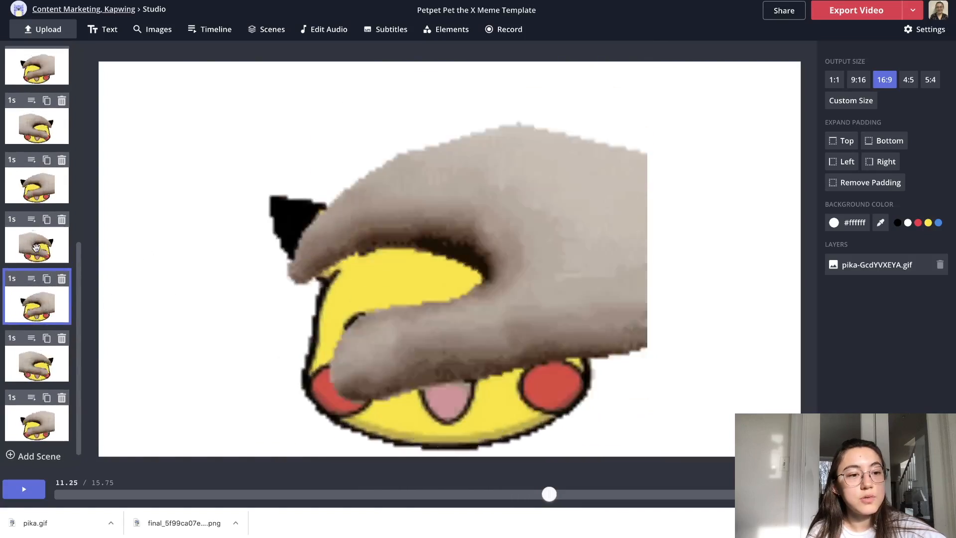
# Step: Apply the Hue Rotate animation to the Pikachu GIF in the fifth petting scene
pyautogui.click(42, 249)
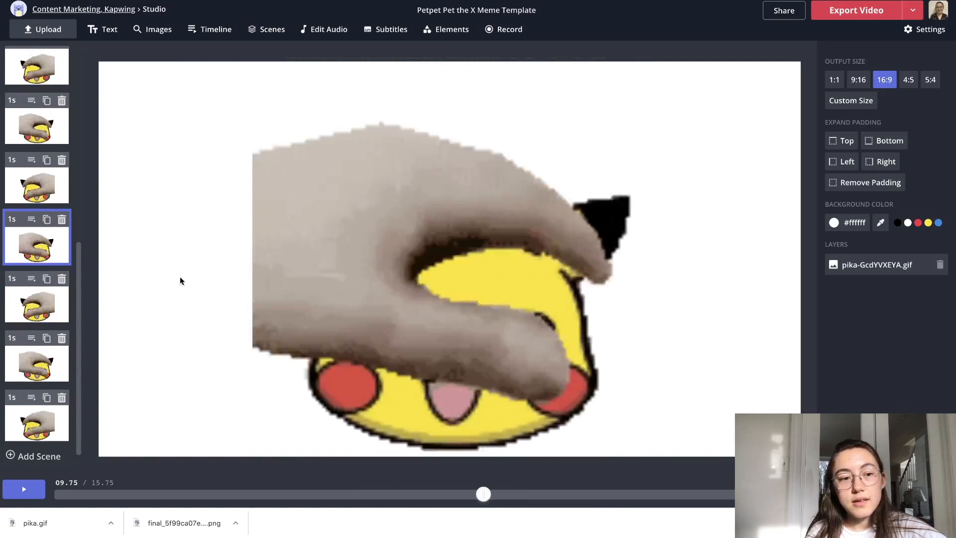
pyautogui.scroll(3, 39, 409)
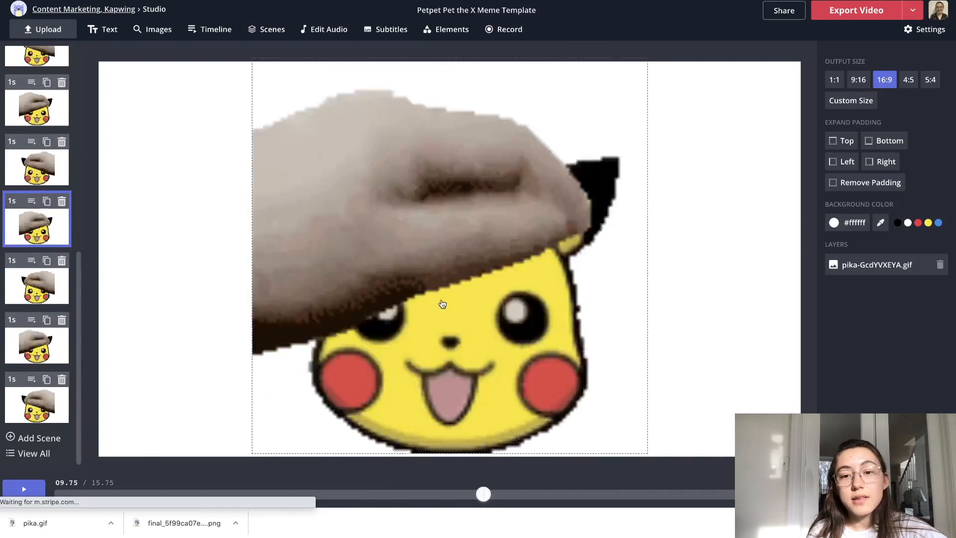
pyautogui.click(442, 303)
pyautogui.click(870, 51)
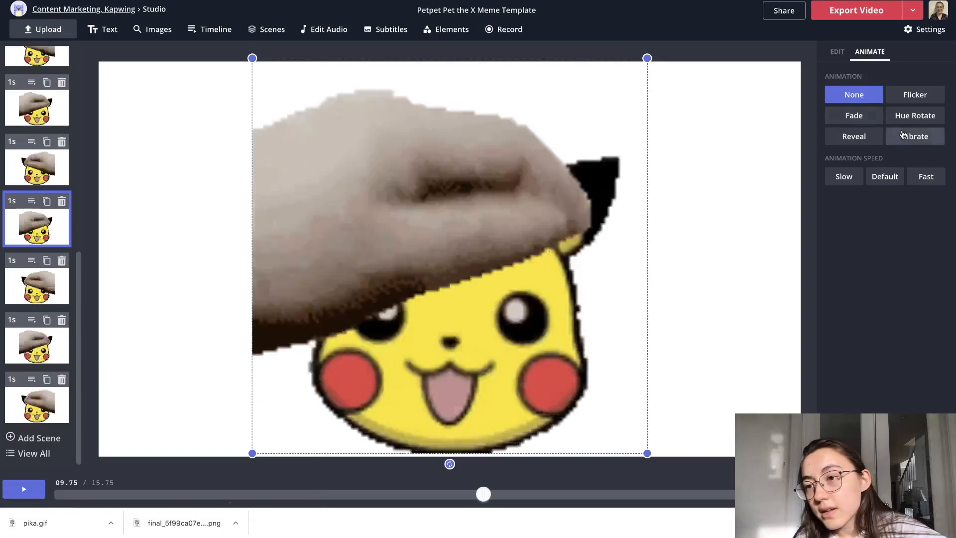
pyautogui.click(914, 115)
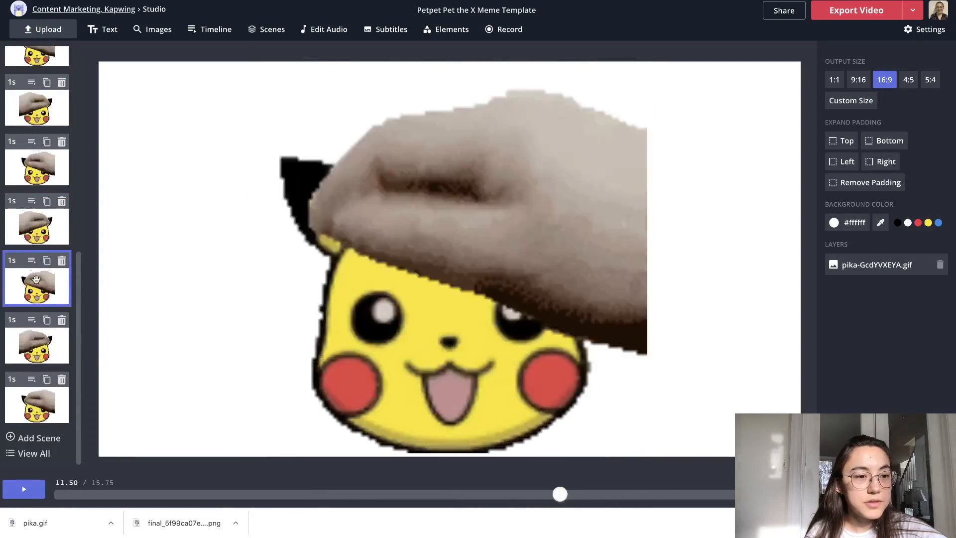
pyautogui.click(462, 301)
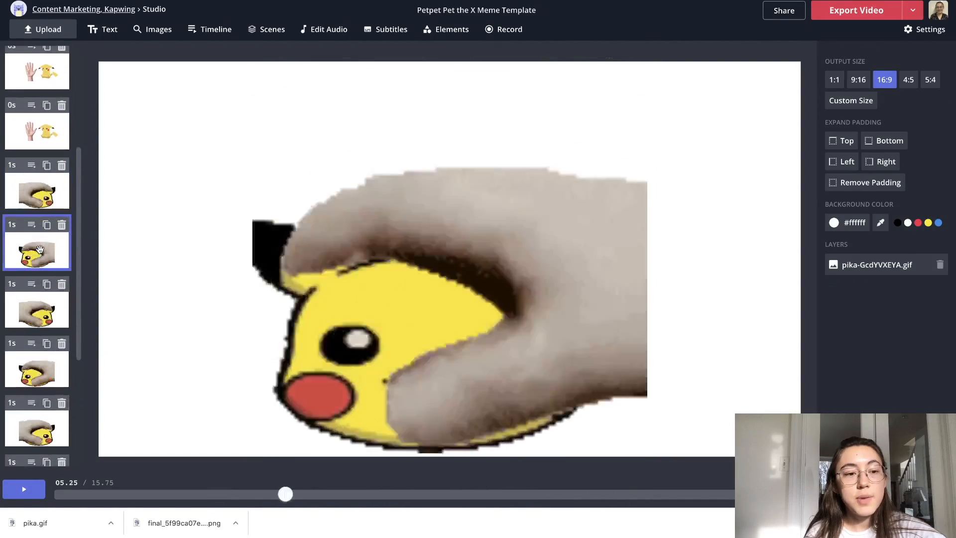
# Step: Look over the scene sequence and play the meme from the first scene
pyautogui.scroll(-4, 39, 249)
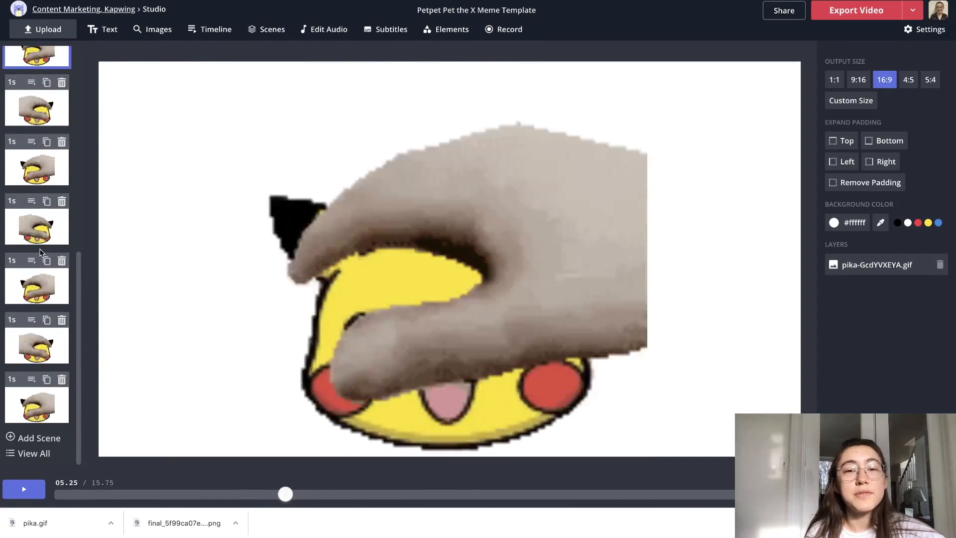
pyautogui.scroll(5, 40, 249)
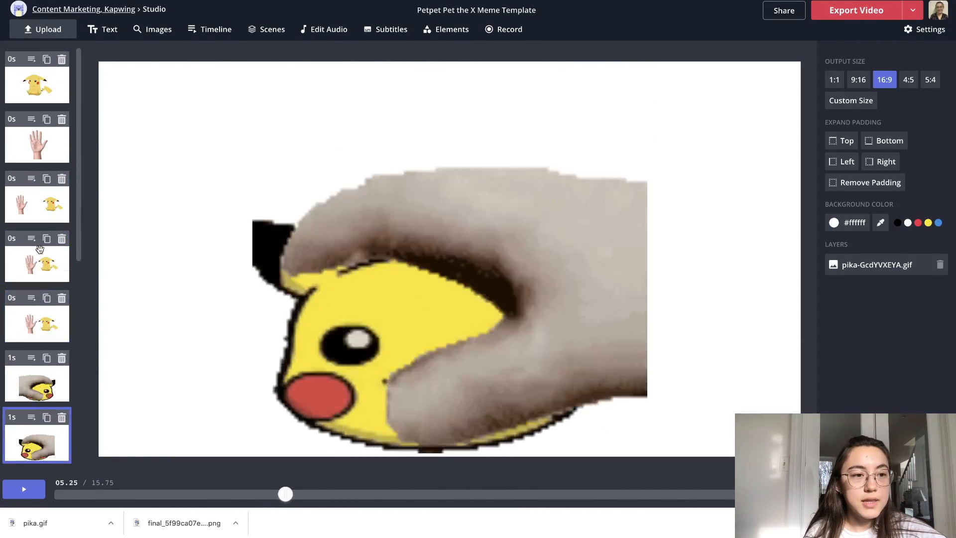
pyautogui.click(36, 324)
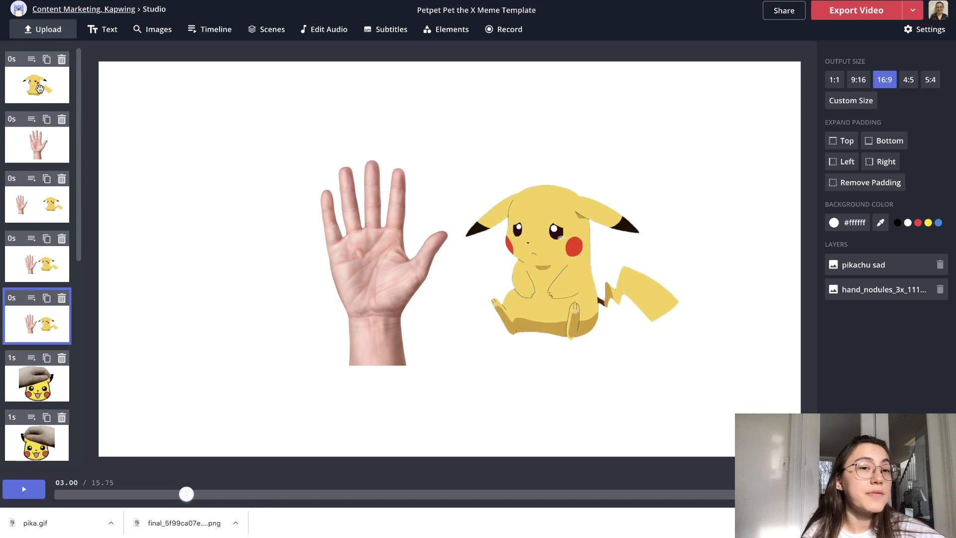
pyautogui.click(40, 89)
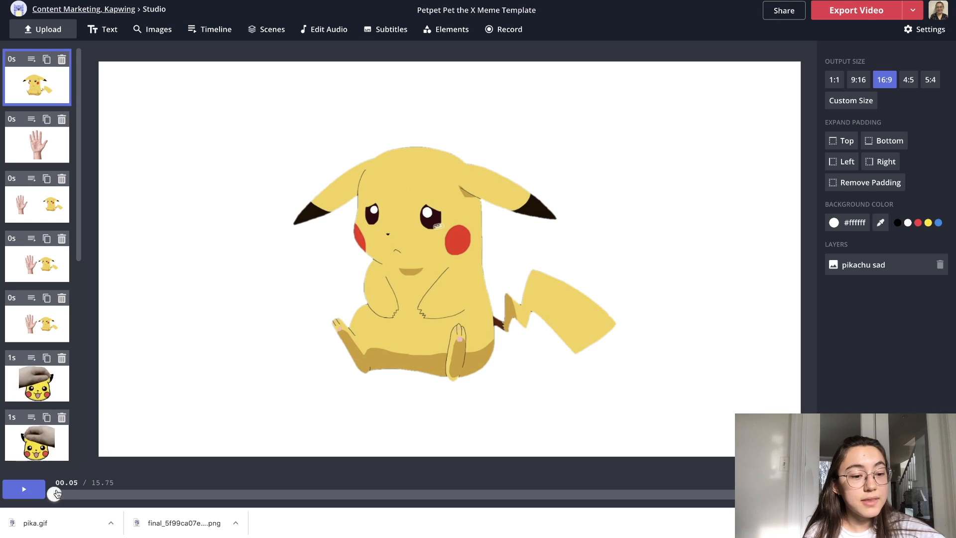
pyautogui.click(10, 495)
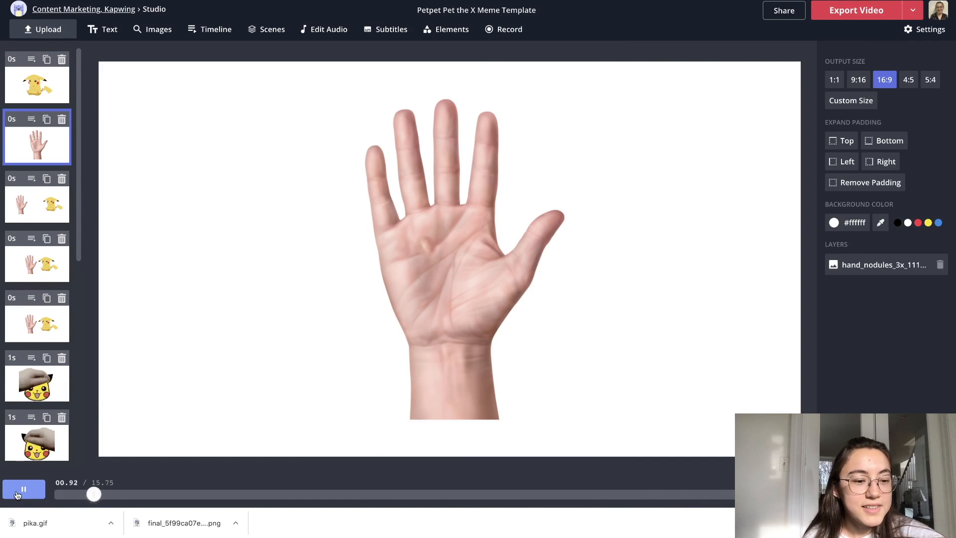
# Step: Check the petting scenes once more, followed by the opening hand and sad Pikachu scenes
pyautogui.scroll(-10, 20, 263)
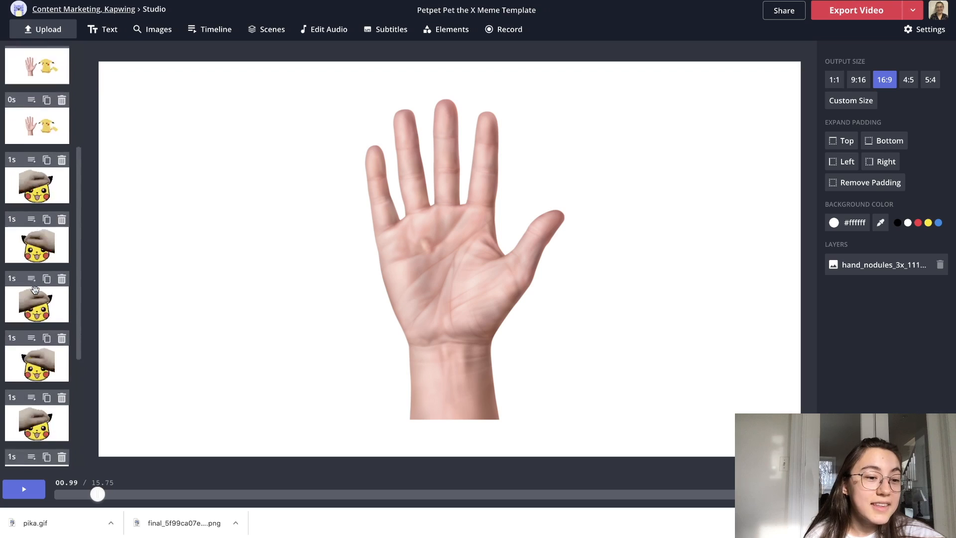
pyautogui.click(35, 289)
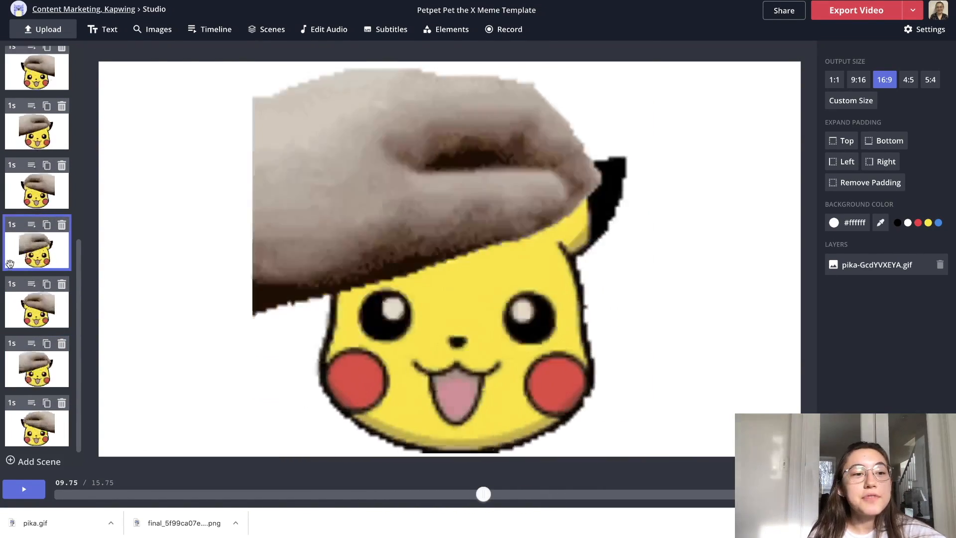
pyautogui.scroll(10, 10, 264)
pyautogui.click(22, 202)
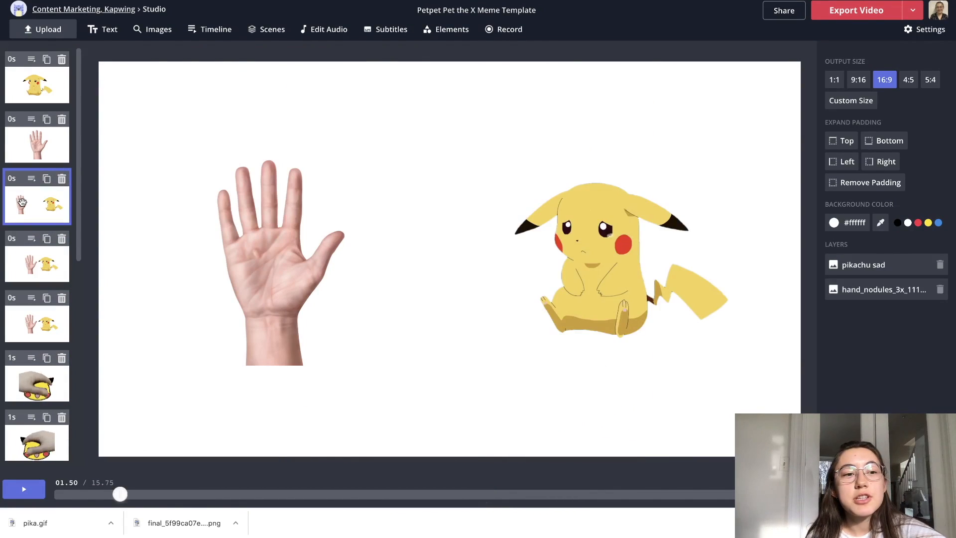
pyautogui.click(32, 151)
pyautogui.click(44, 92)
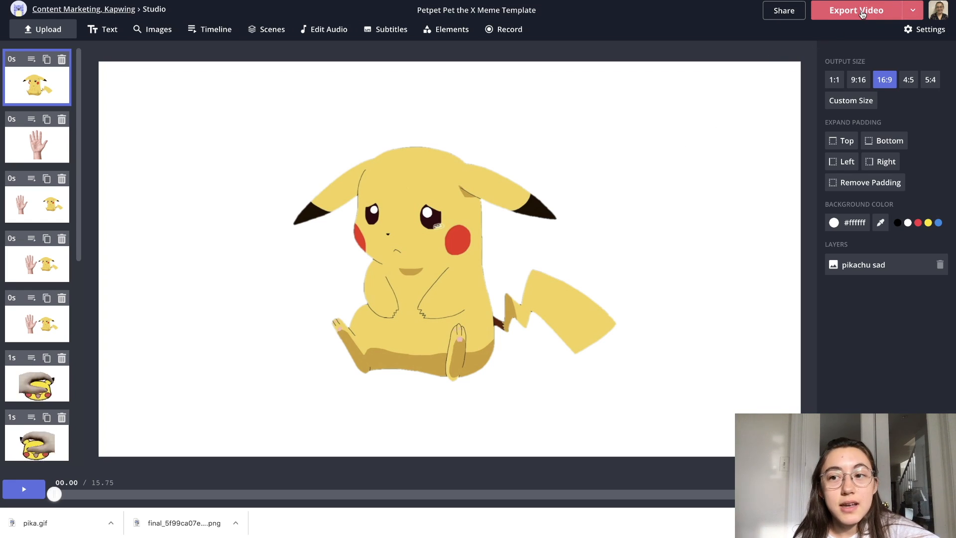
# Step: Export the finished Pikachu meme as a video and download it
pyautogui.click(861, 13)
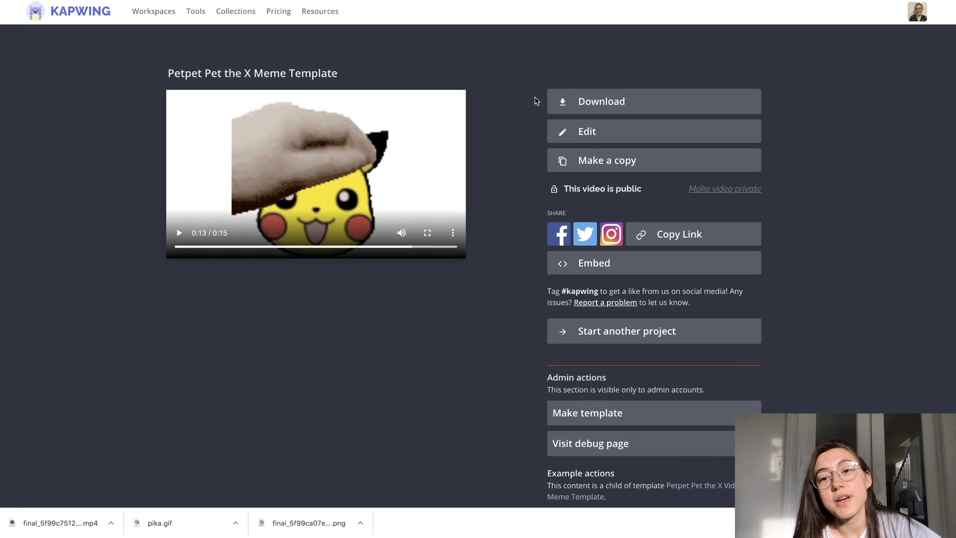
pyautogui.click(623, 101)
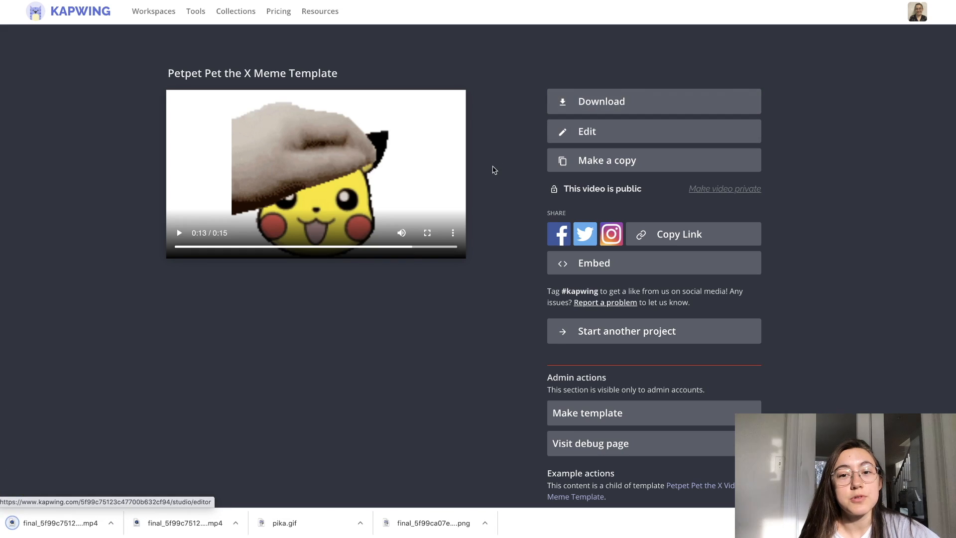